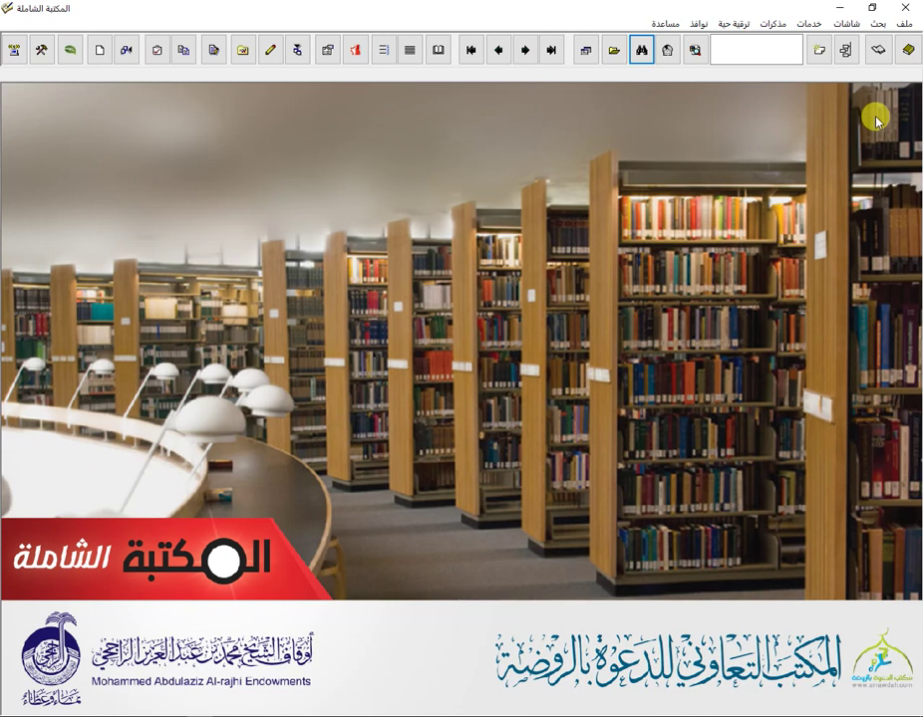
left_click(904, 25)
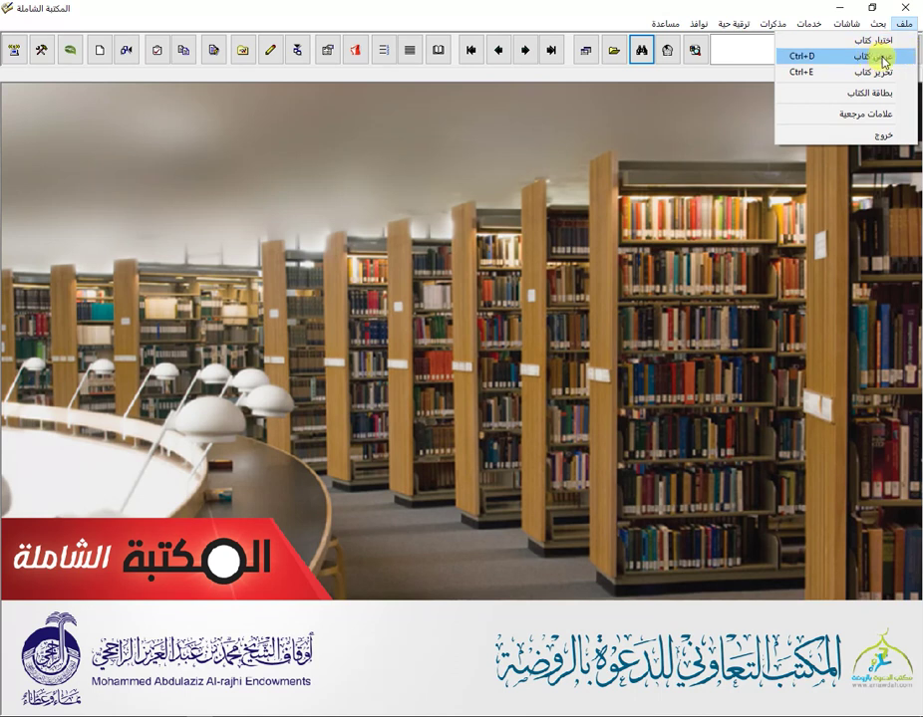
left_click(798, 57)
left_click(663, 37)
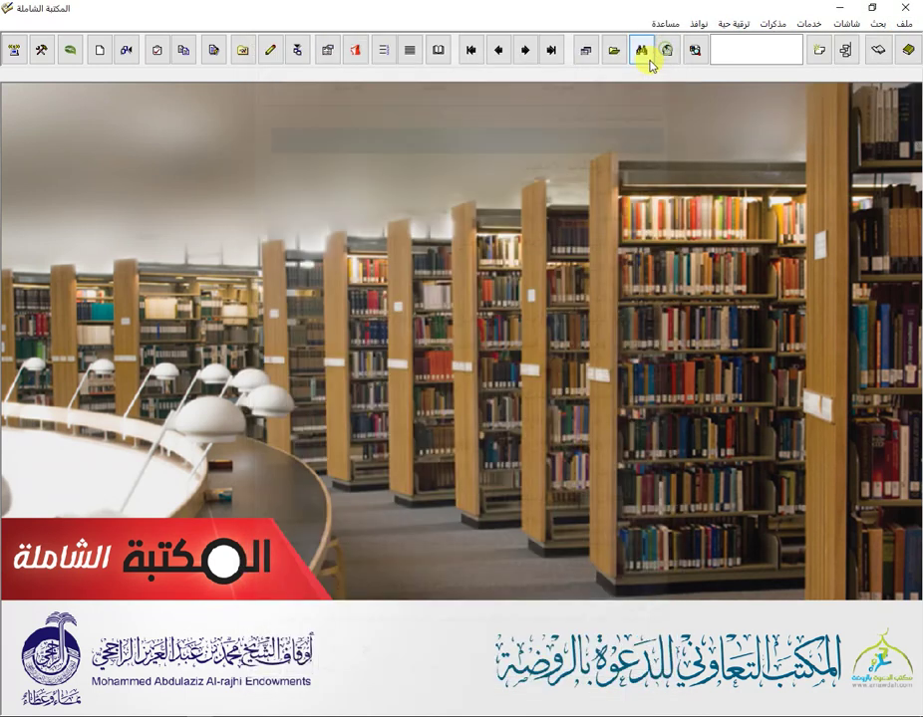
Step: Search the texts of صحيح البخاري for أول, stop the search, and display the second result
left_click(646, 55)
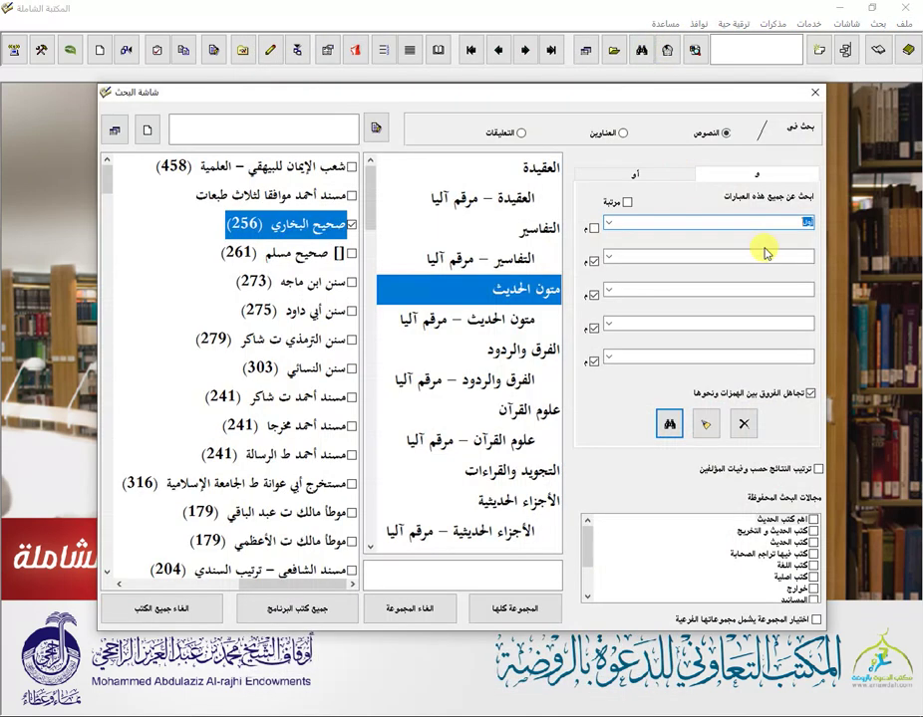
left_click(672, 426)
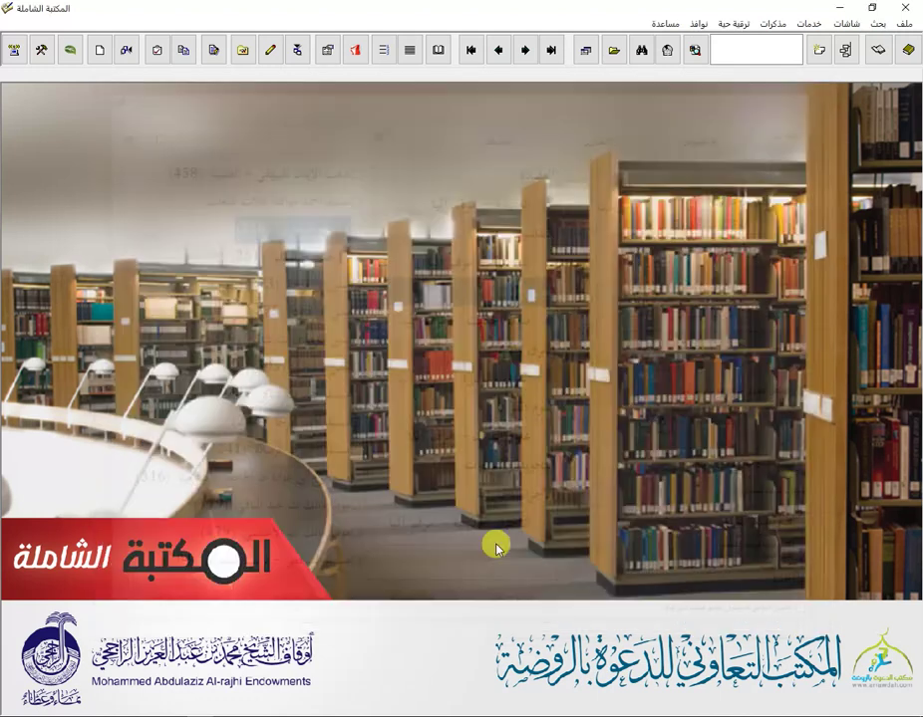
left_click(302, 682)
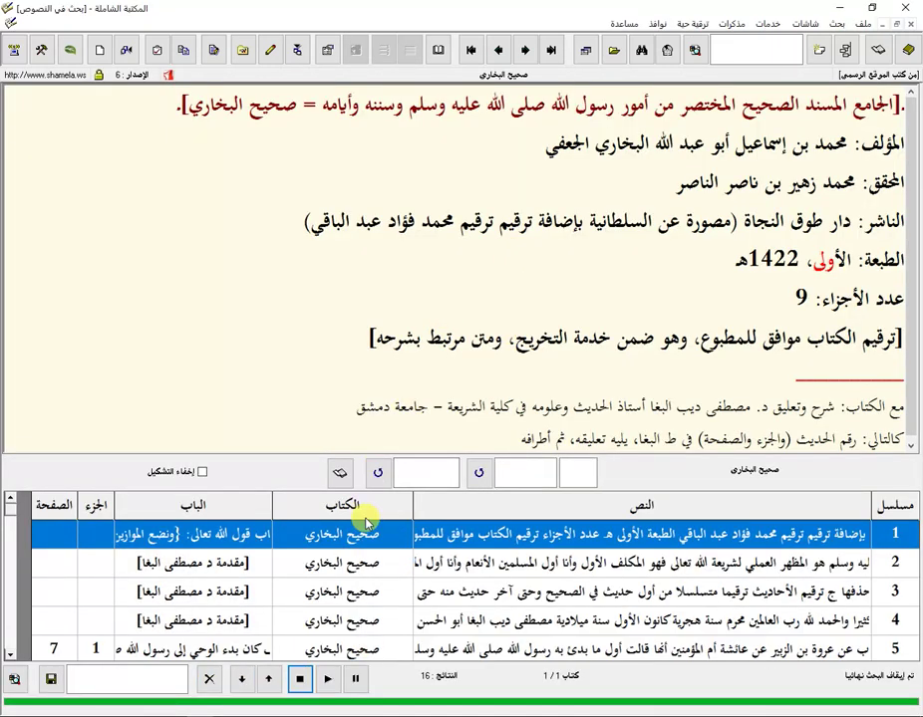
left_click(369, 564)
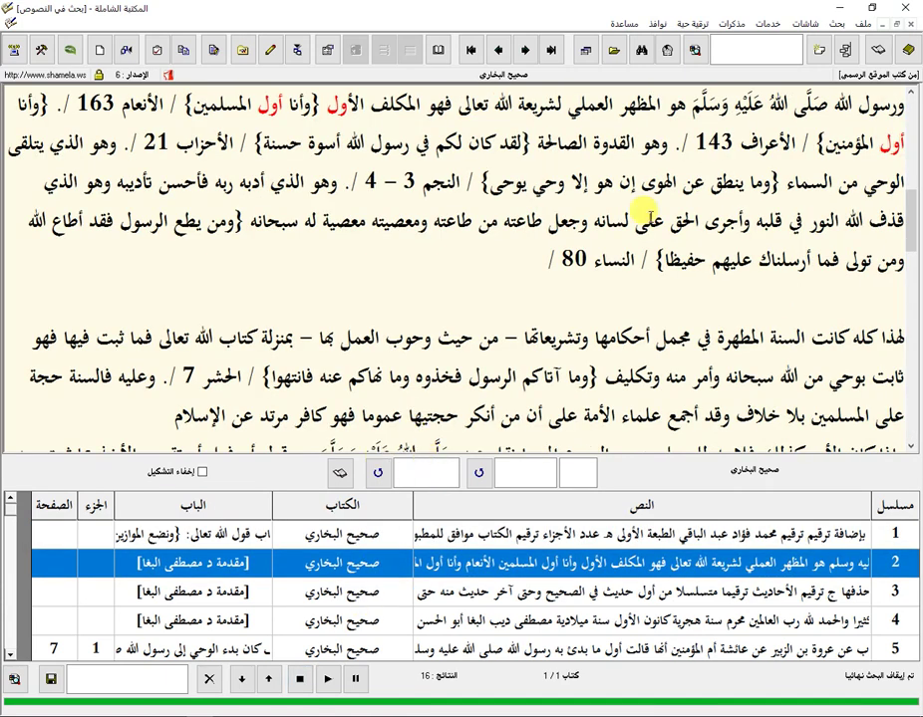
Step: Open the second search result in its book view and return to the search results
left_click(338, 476)
left_click(911, 27)
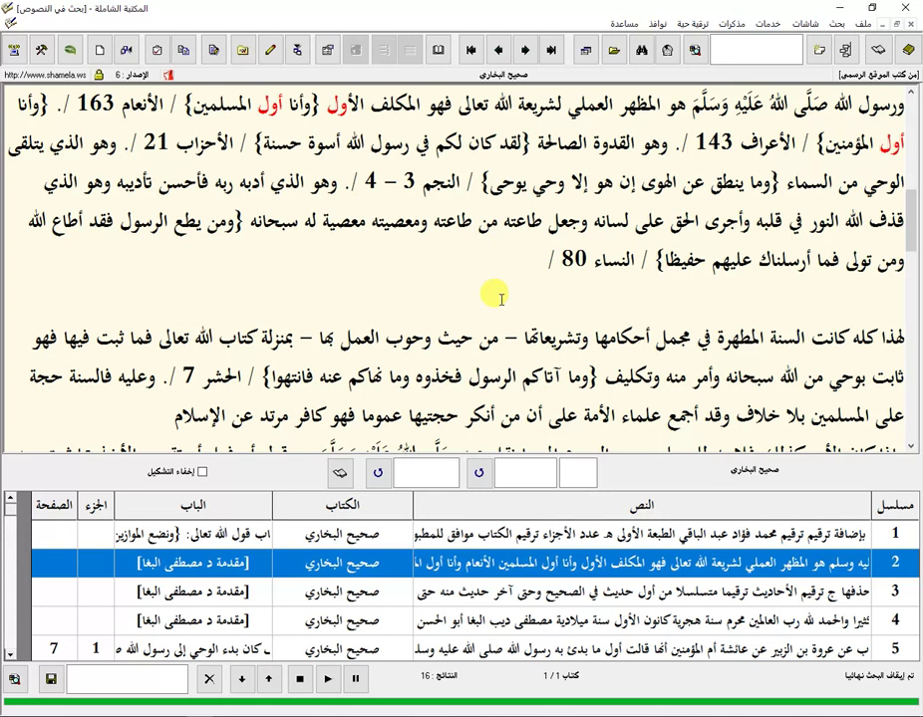
double_click(501, 299)
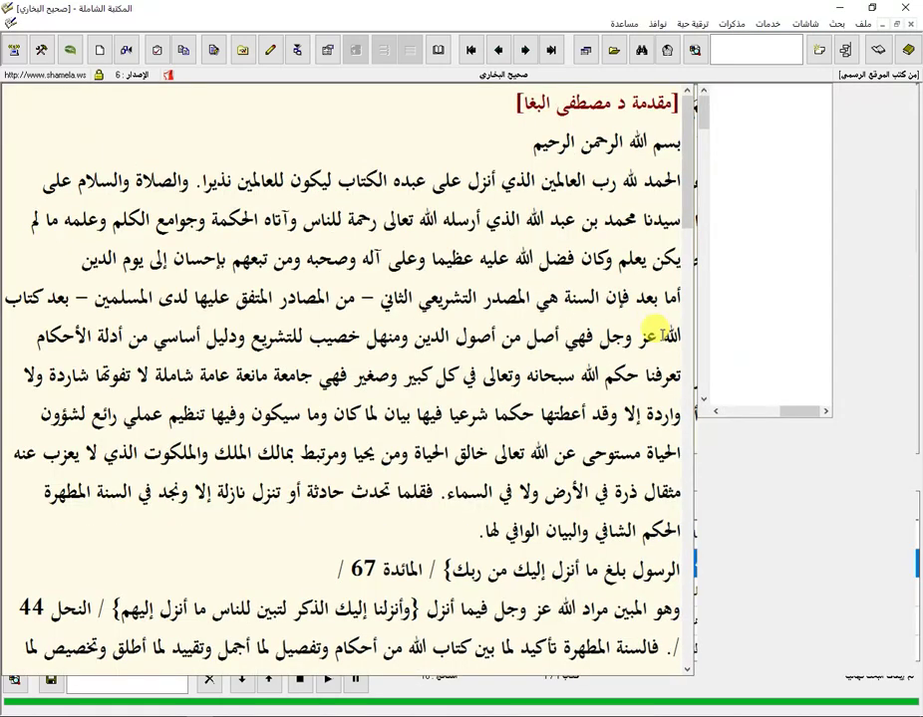
left_click(910, 26)
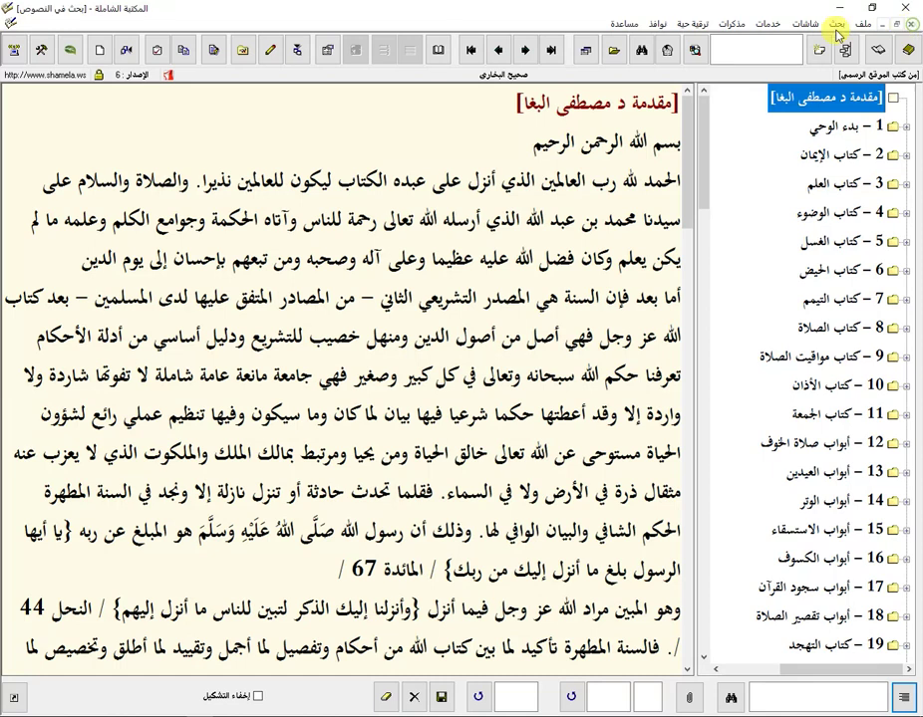
Step: Display the current book صحيح البخاري from the search results, and close both the book and the results
left_click(861, 23)
left_click(852, 58)
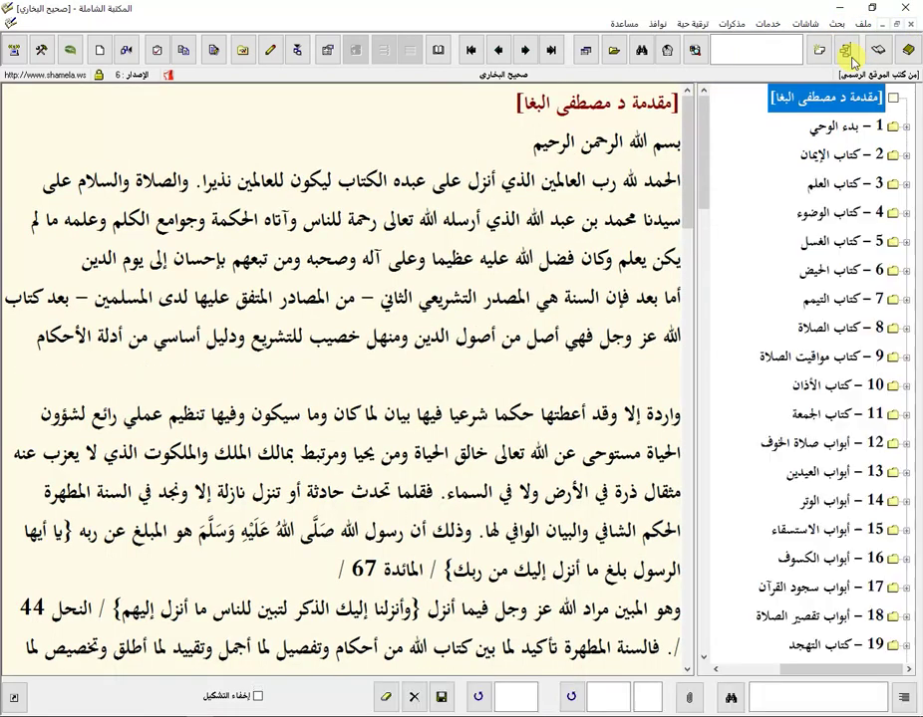
left_click(911, 24)
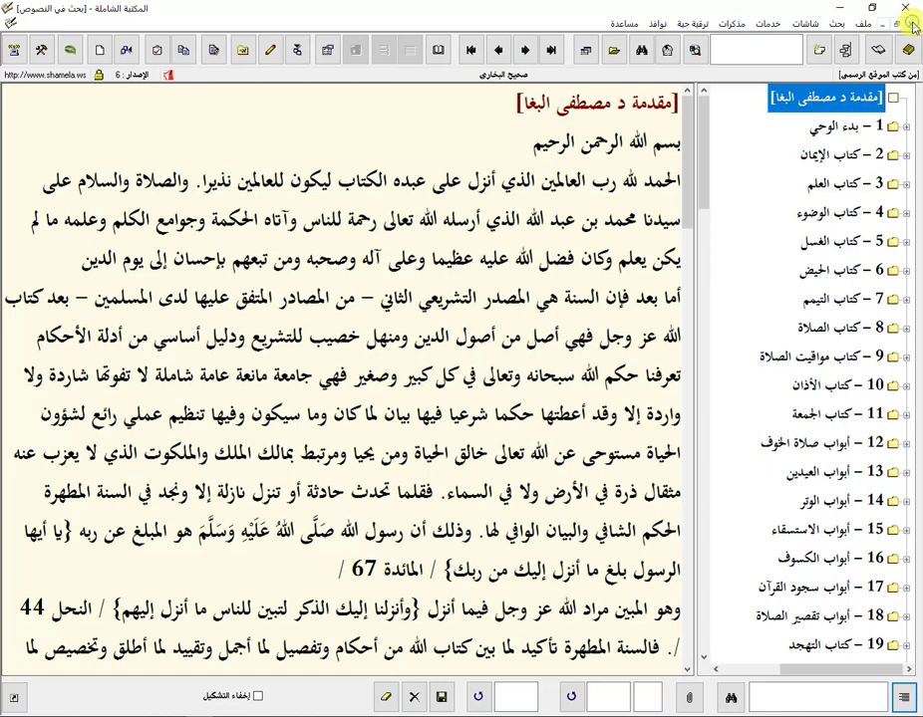
left_click(911, 24)
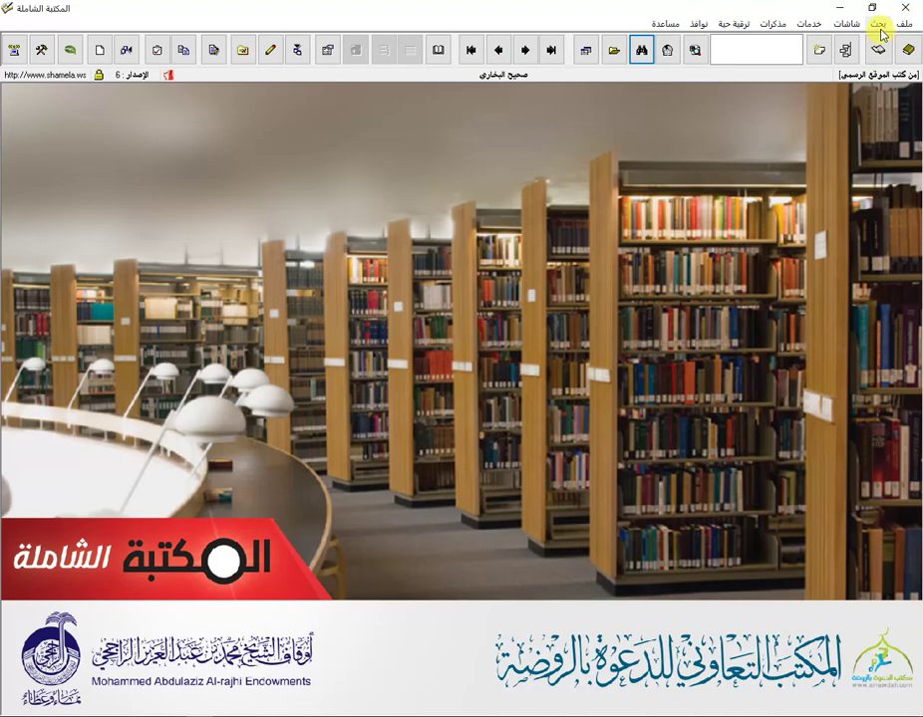
Step: Search the Holy Quran for يسبحون, look through the list of matching verses, and close the results
left_click(878, 26)
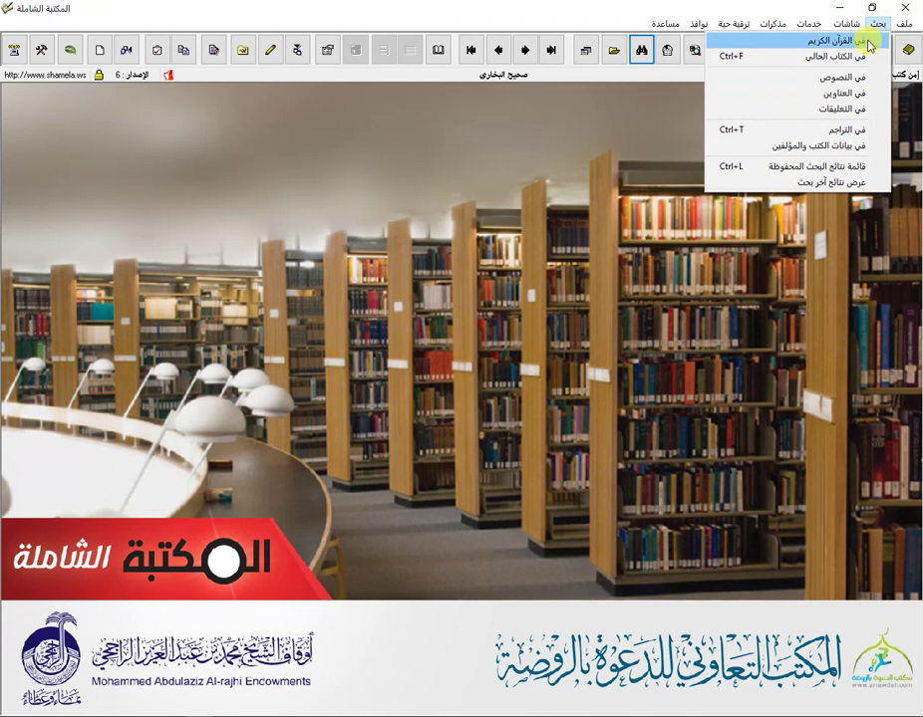
left_click(870, 42)
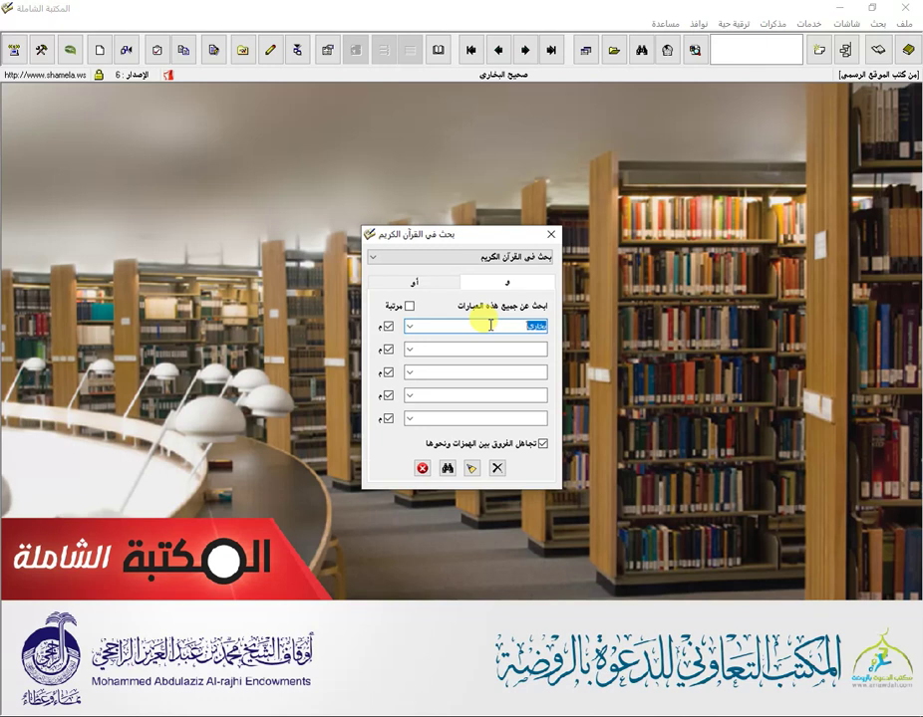
type("إذ")
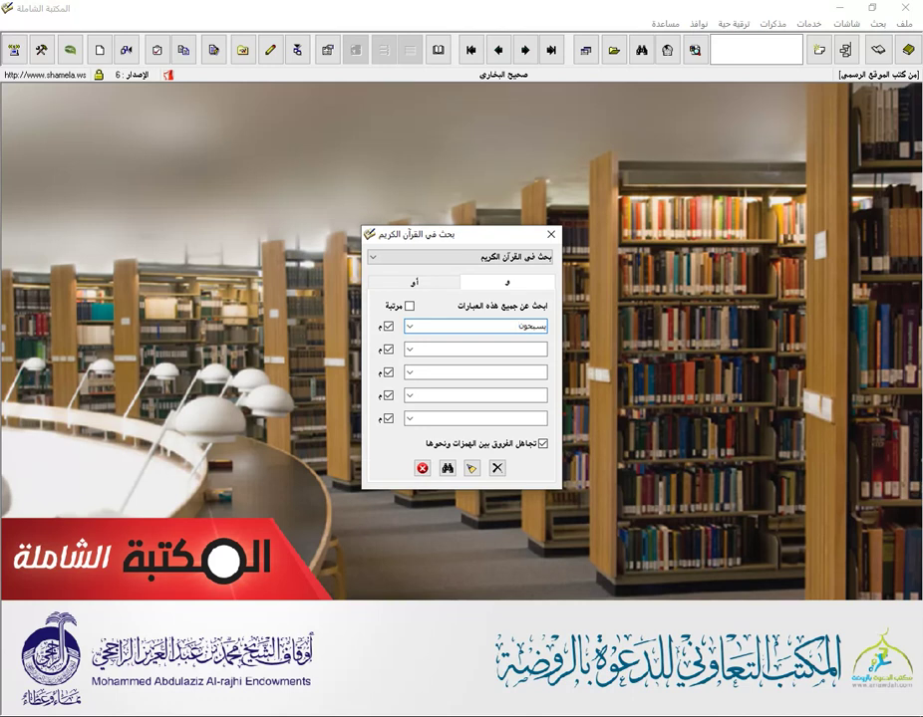
key("Return")
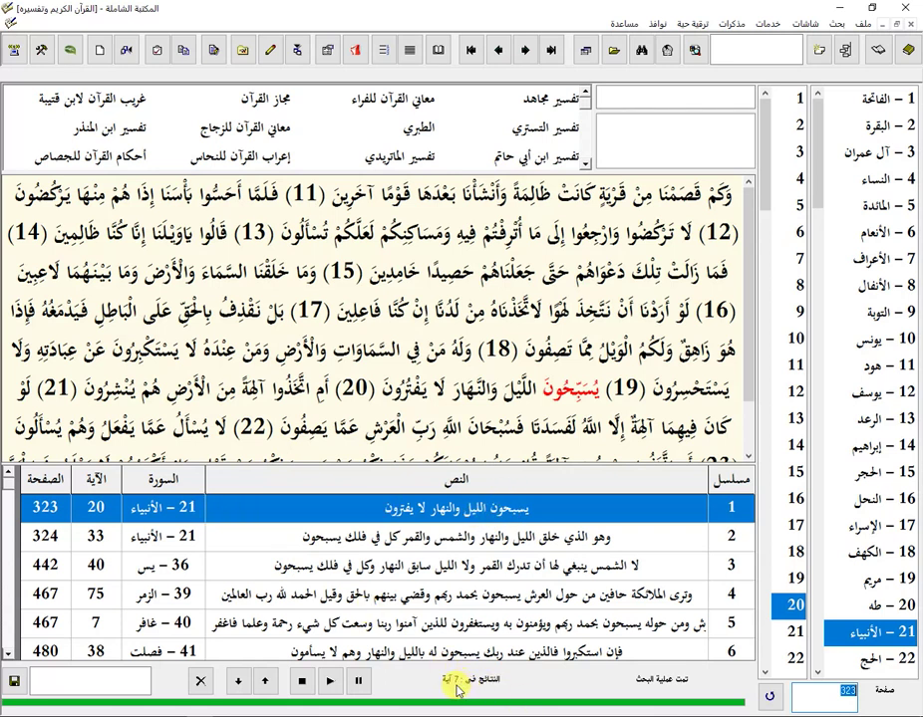
scroll(8, 654, "down", 1)
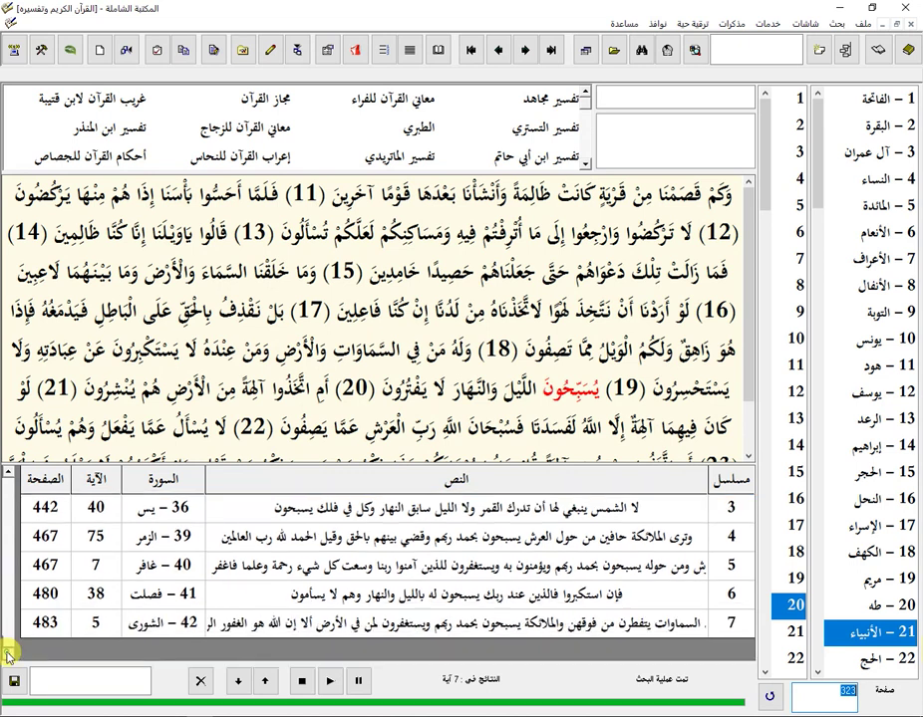
scroll(8, 479, "up", 1)
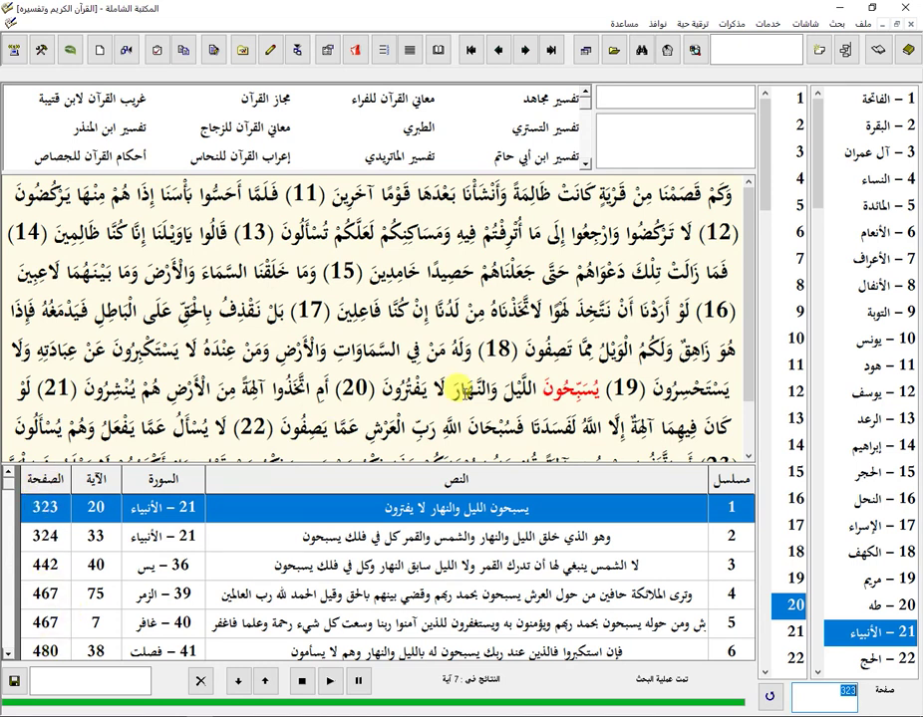
left_click(908, 27)
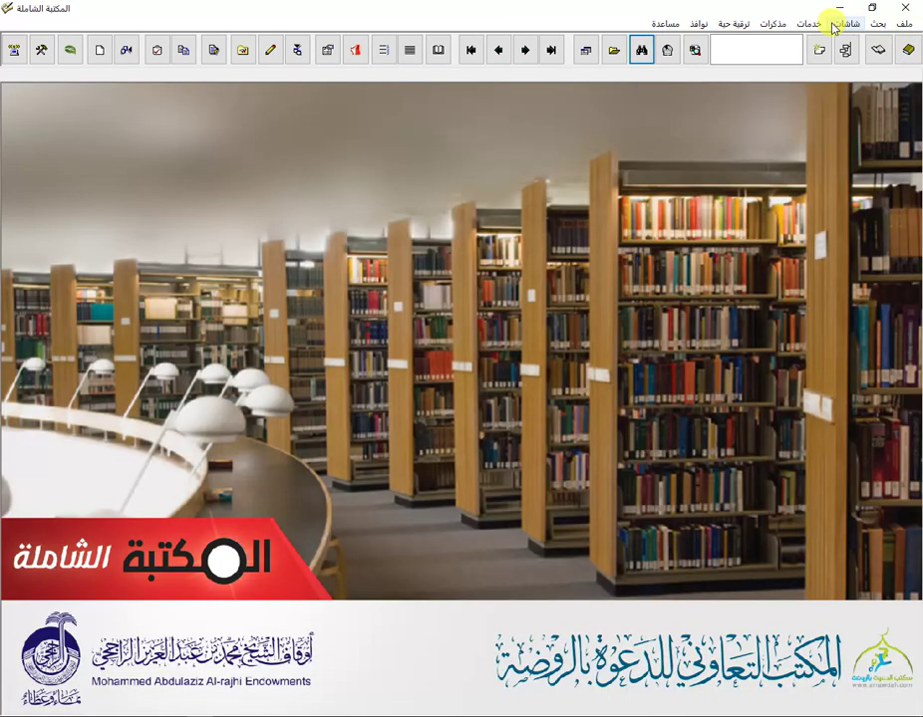
Step: Open صحيح البخاري from the book list as the current book
left_click(877, 22)
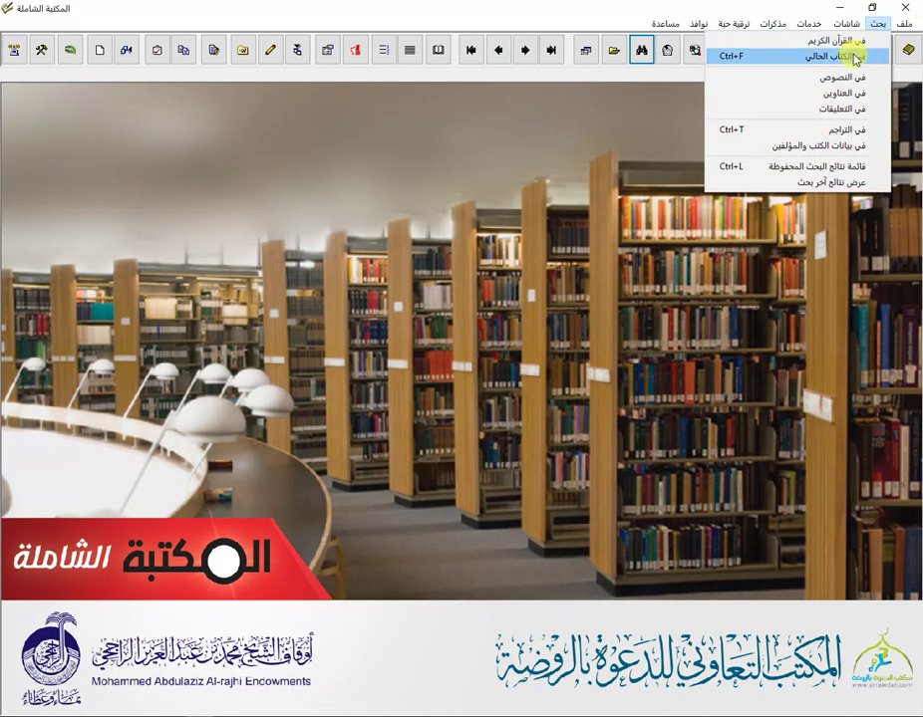
left_click(847, 58)
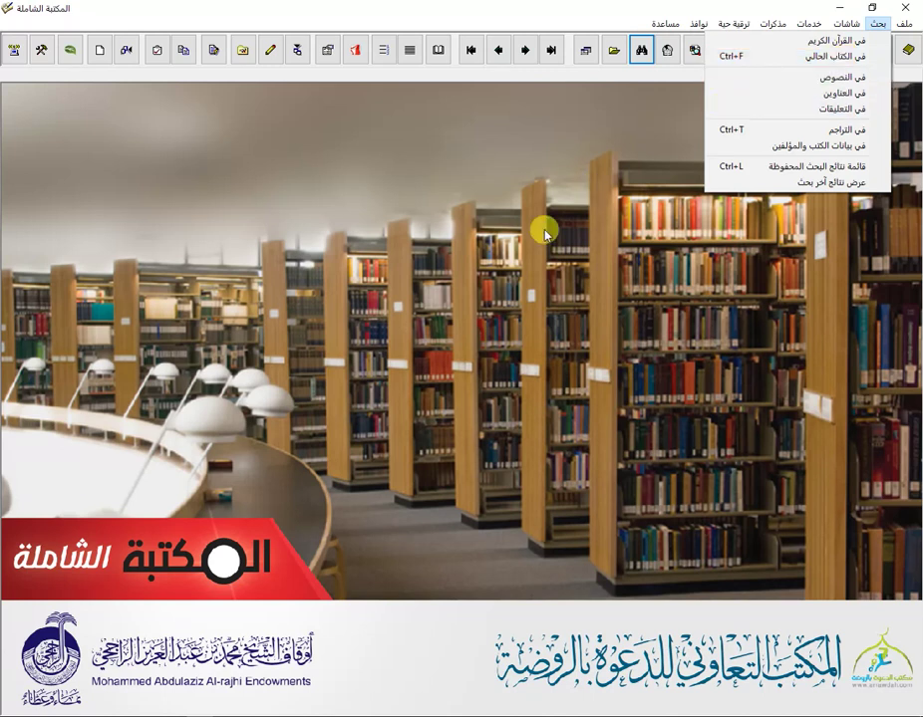
double_click(623, 147)
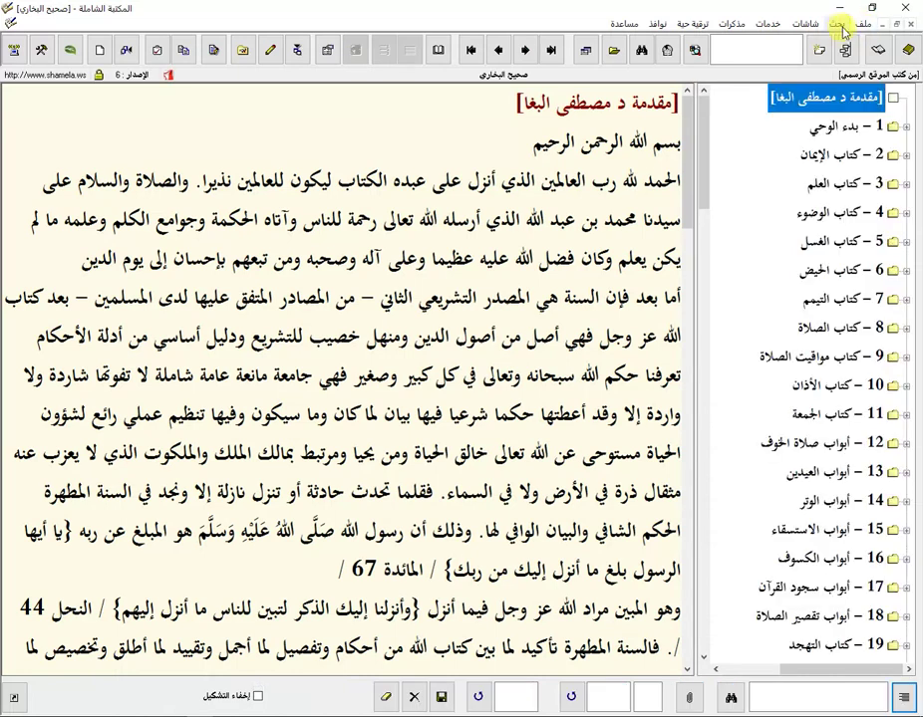
Step: Search the current book for يسبحون with the exact-match option turned off for that word
left_click(838, 24)
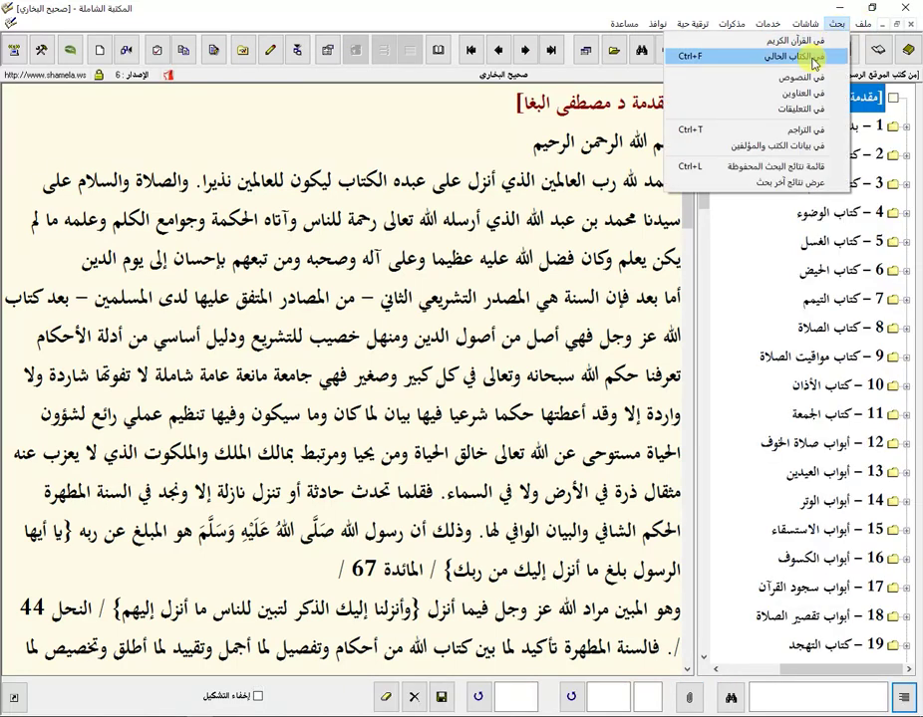
left_click(815, 57)
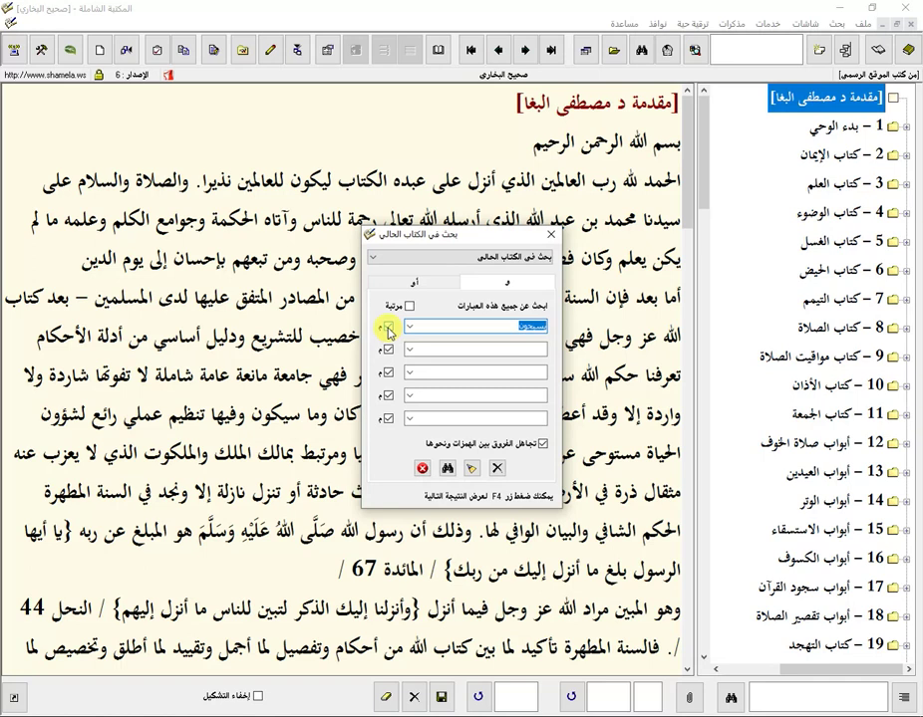
left_click(390, 327)
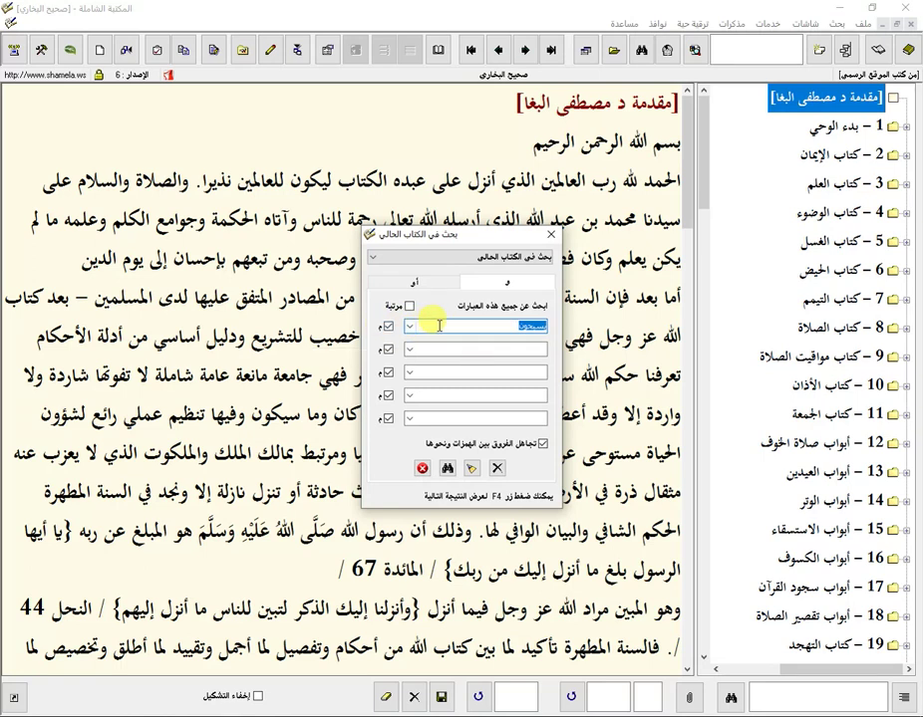
left_click(506, 322)
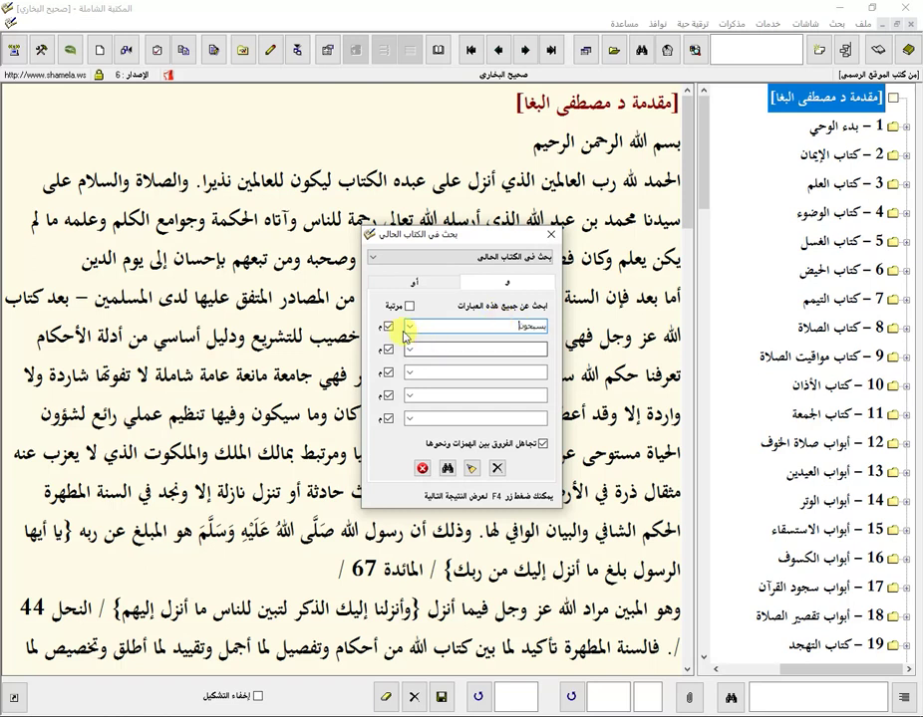
left_click(389, 331)
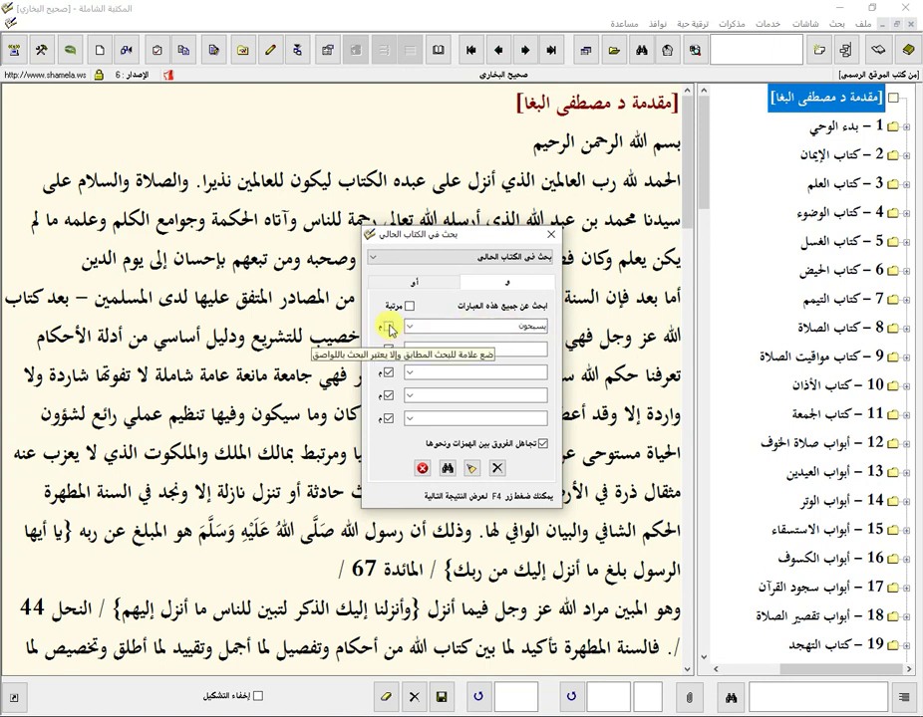
left_click(389, 326)
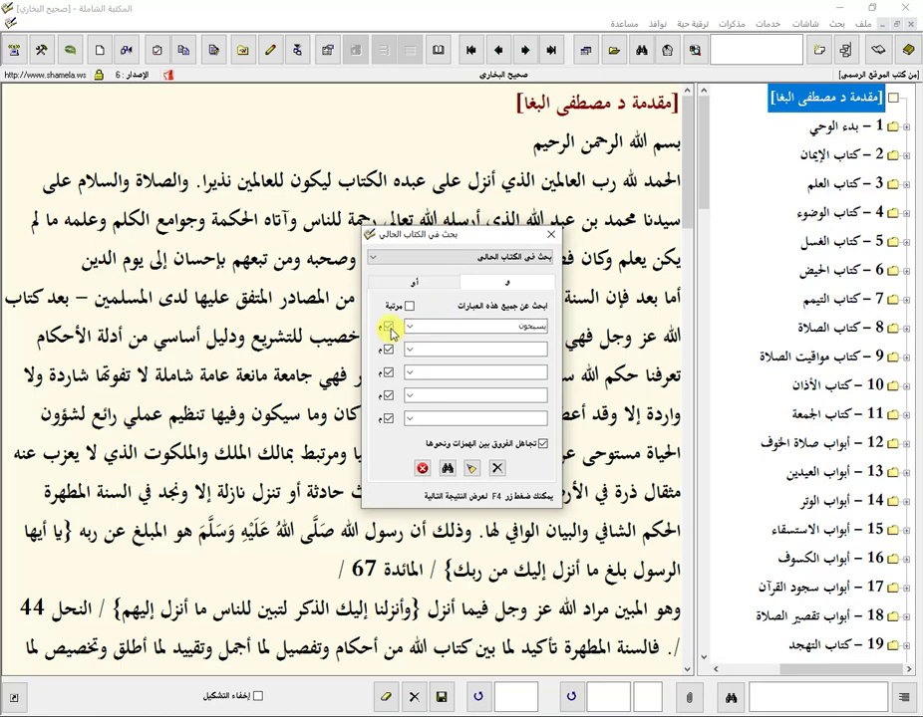
left_click(447, 467)
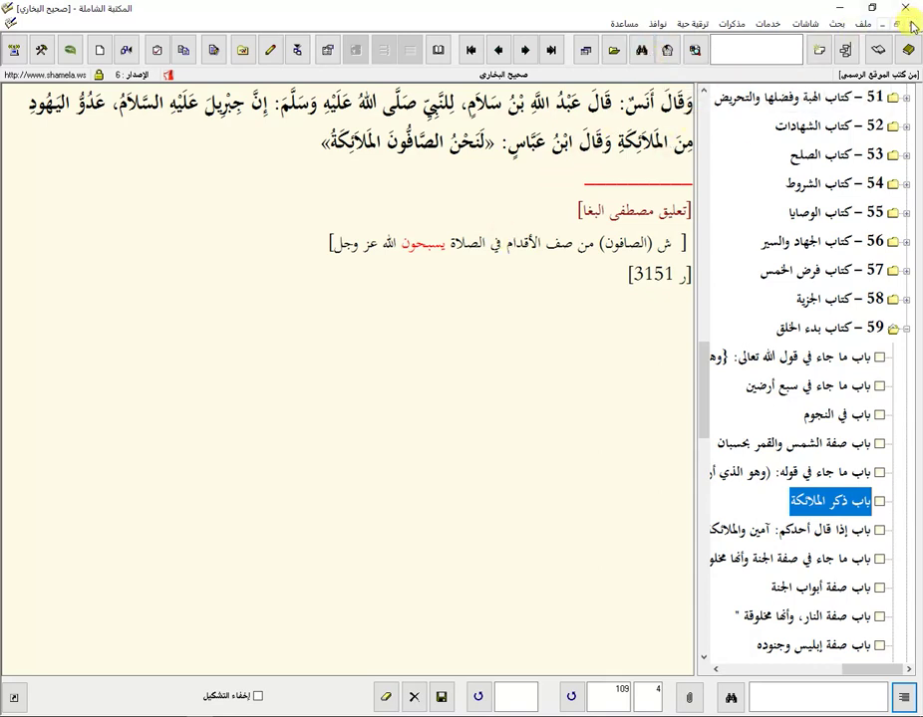
left_click(837, 24)
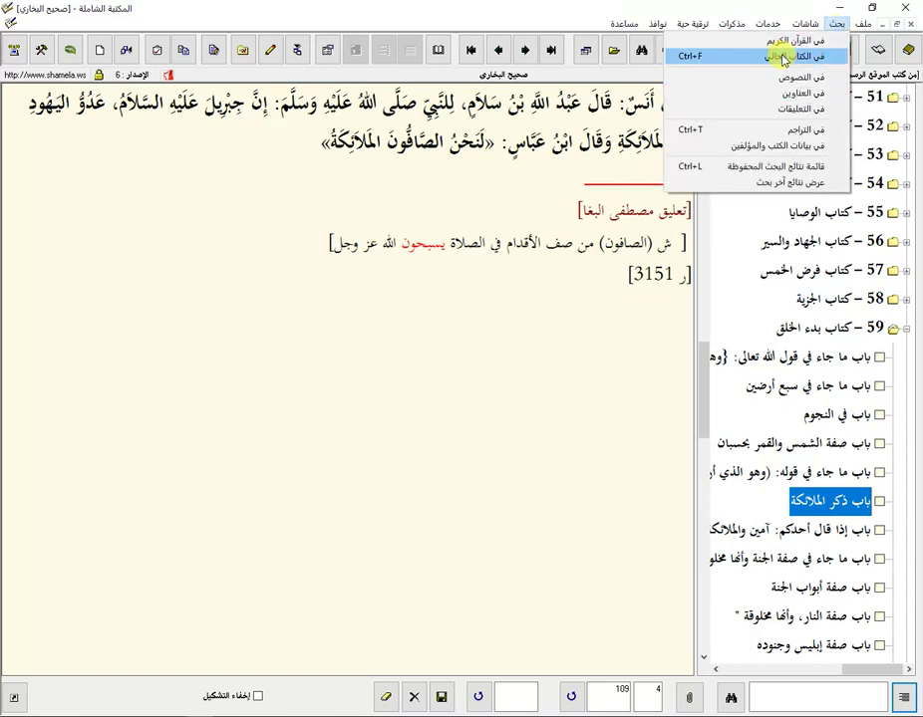
left_click(473, 389)
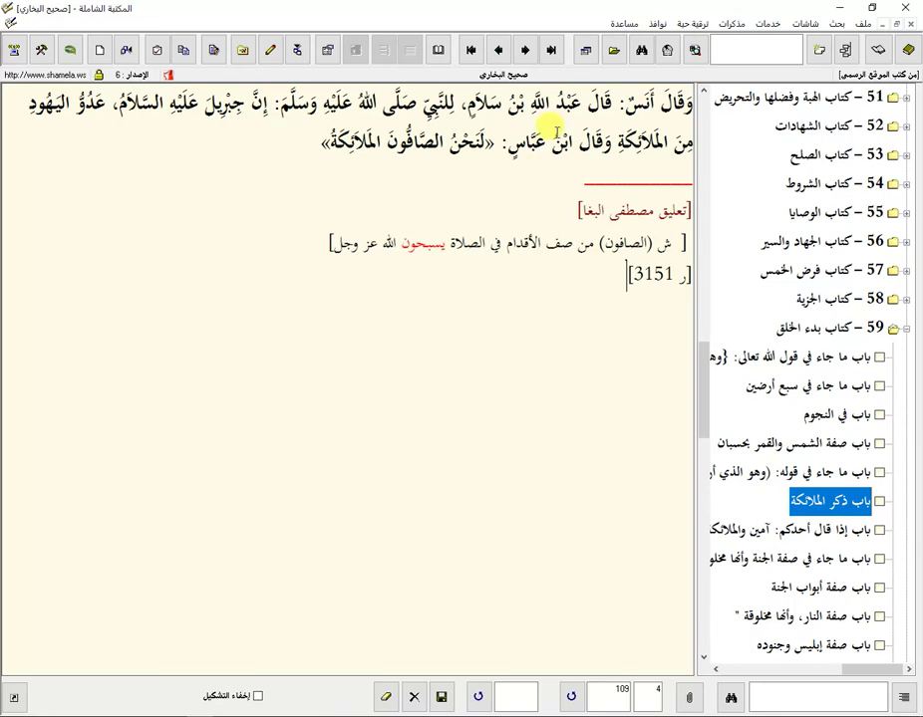
key("ctrl+f")
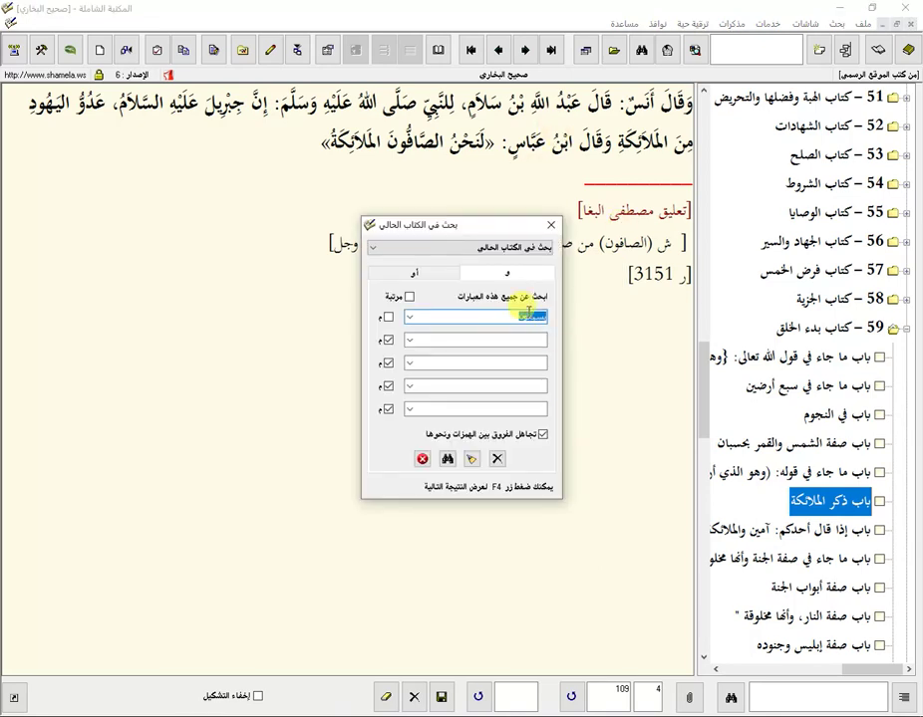
left_click(550, 225)
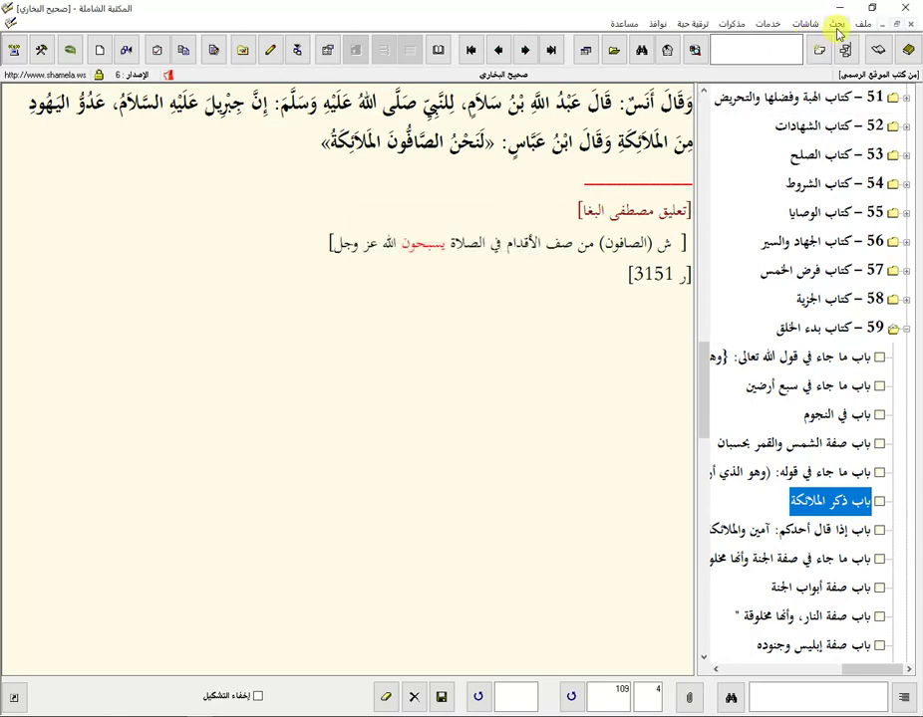
Step: Show both ways of opening the search screen for book texts, closing it each time
left_click(837, 24)
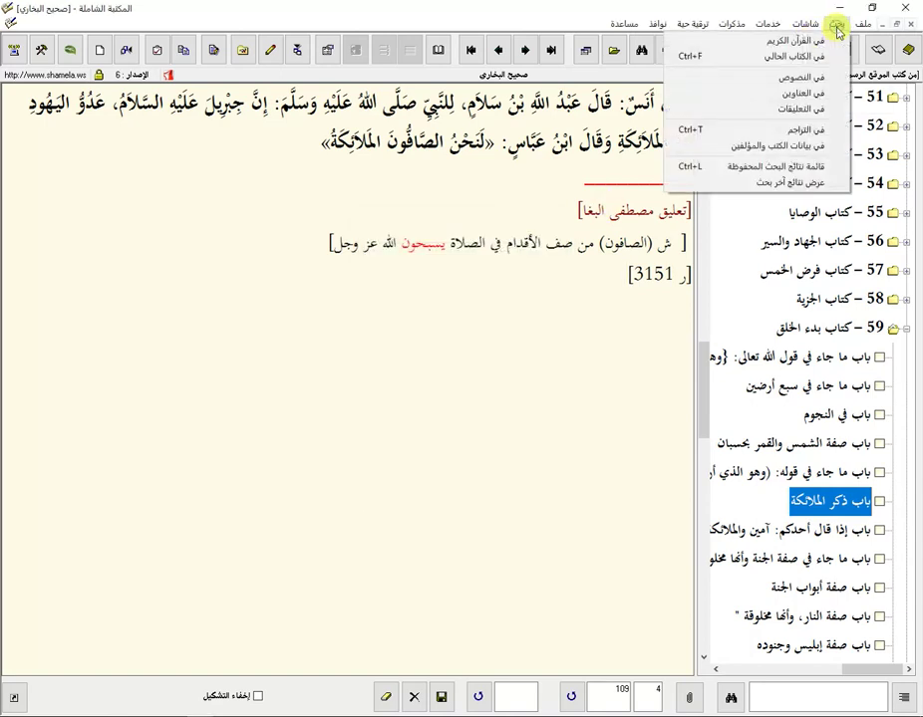
left_click(812, 80)
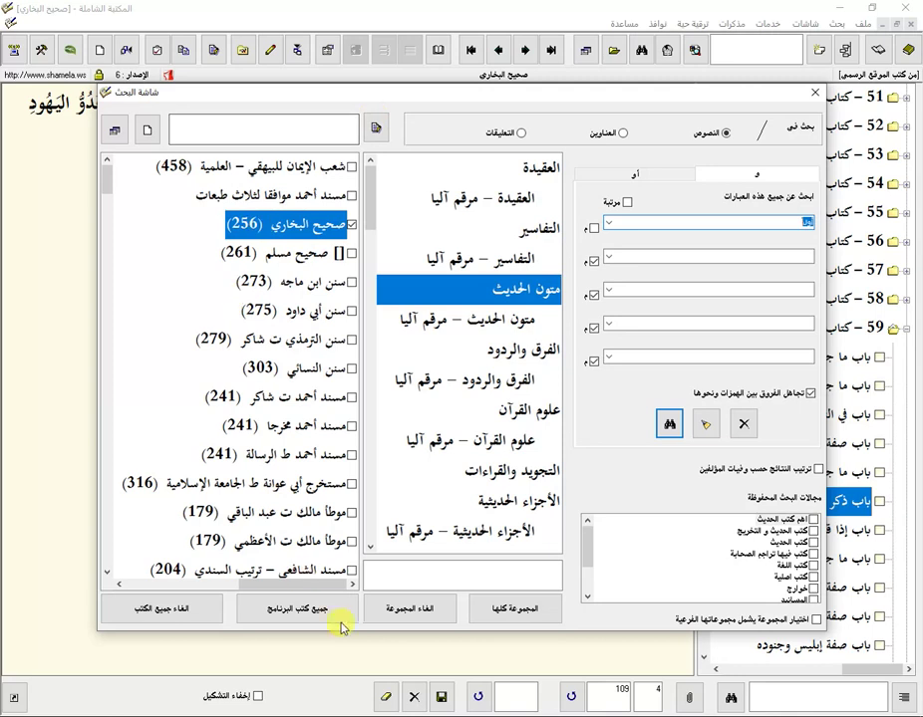
left_click(812, 95)
left_click(646, 56)
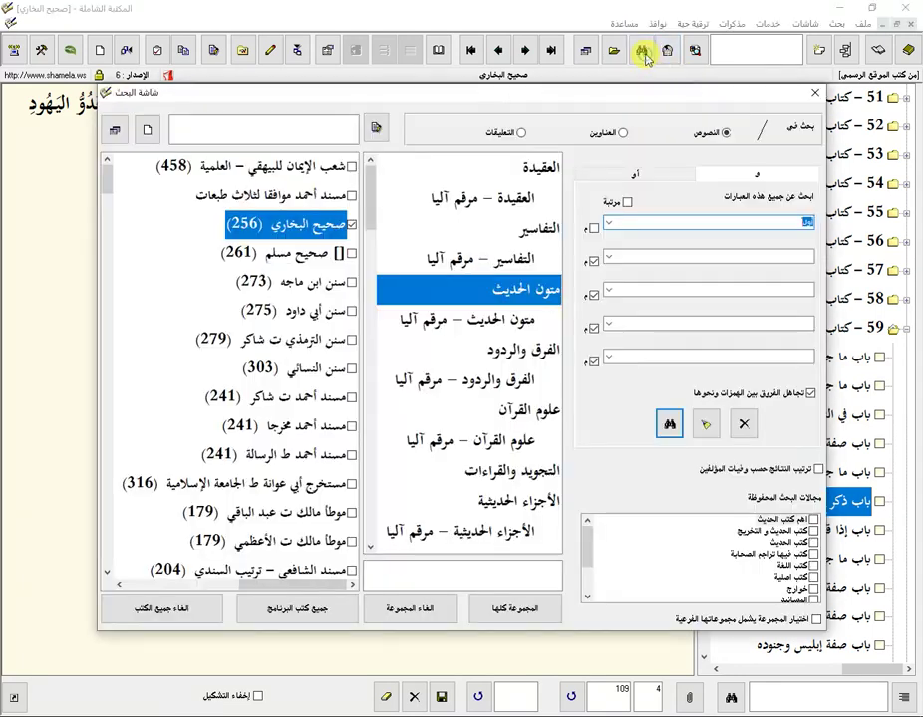
left_click(815, 94)
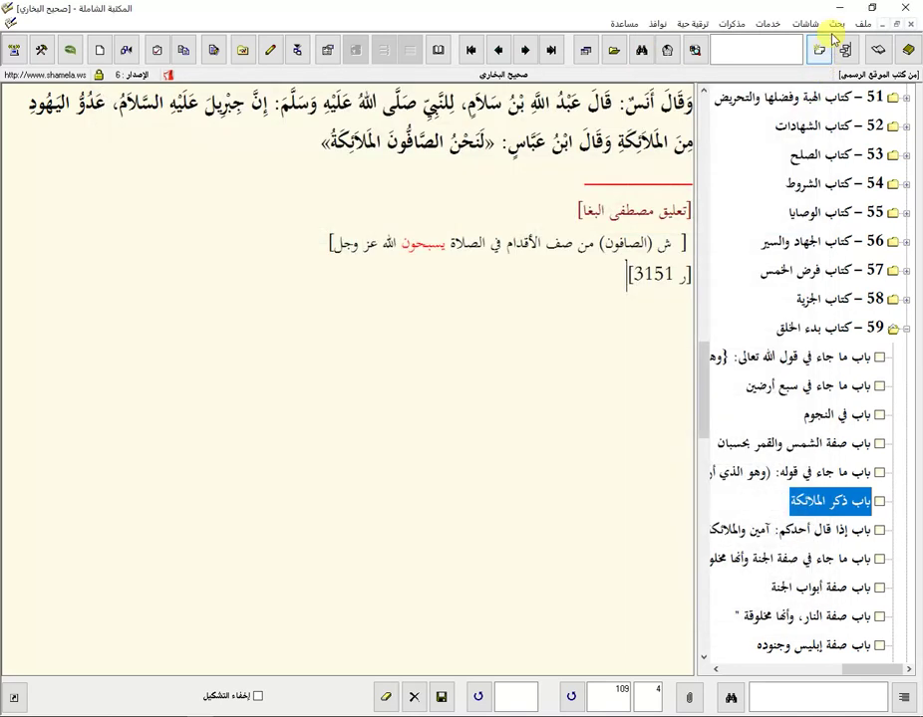
Step: Search the texts of صحيح البخاري for أول, stop the search early, look through the first results, and close them
left_click(842, 24)
left_click(812, 77)
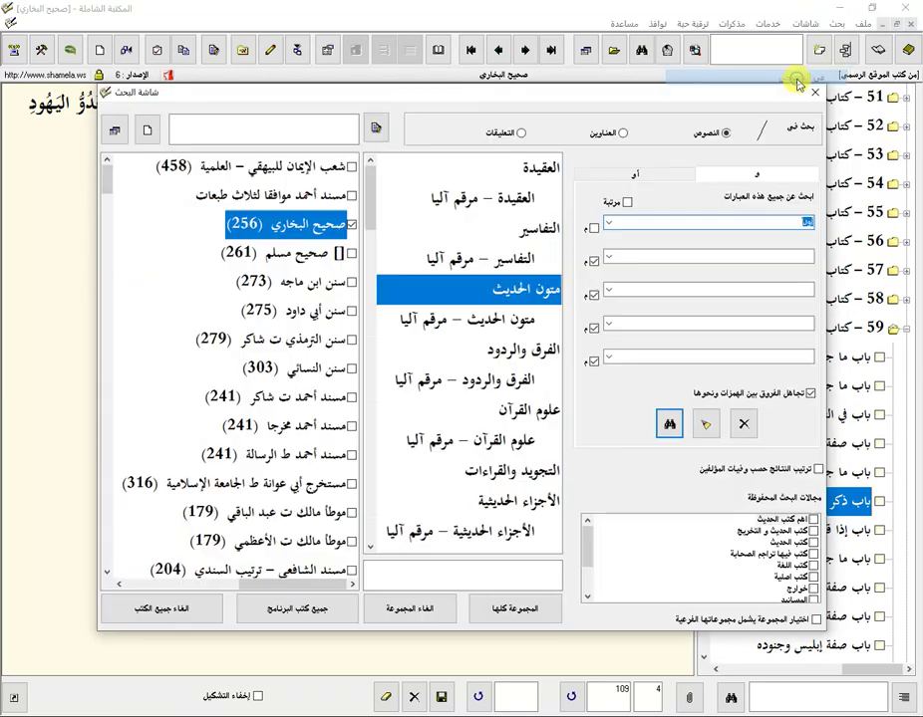
left_click(719, 139)
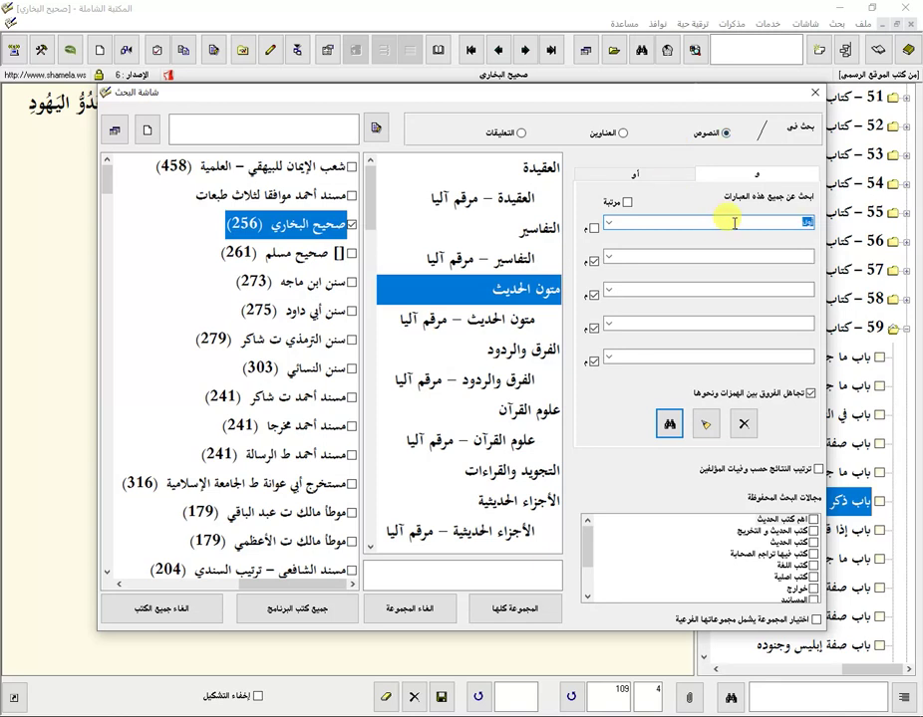
left_click(670, 423)
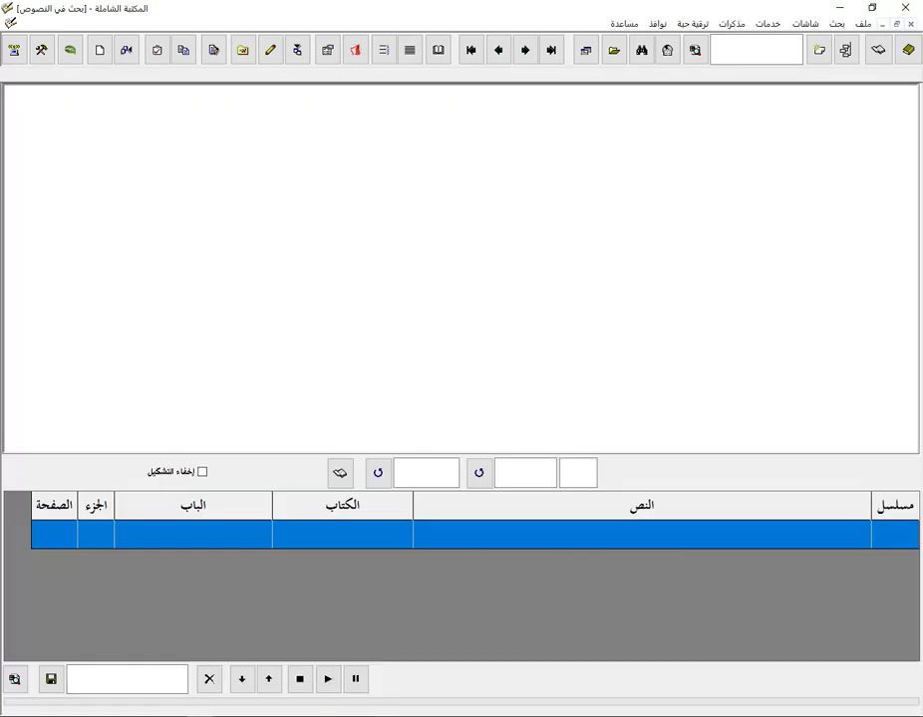
left_click(299, 684)
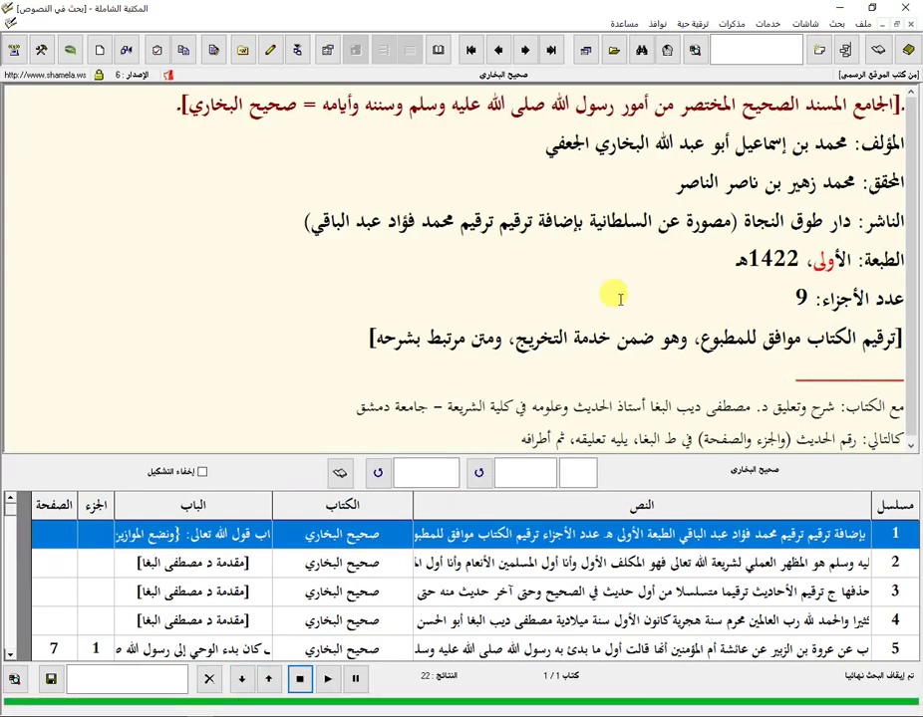
left_click(452, 564)
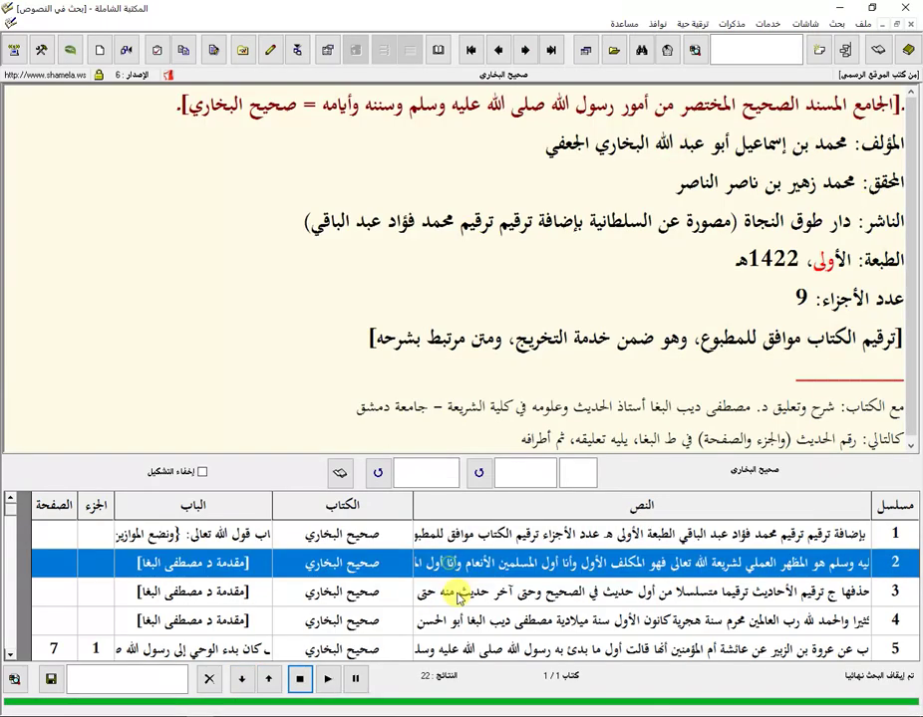
key("Down")
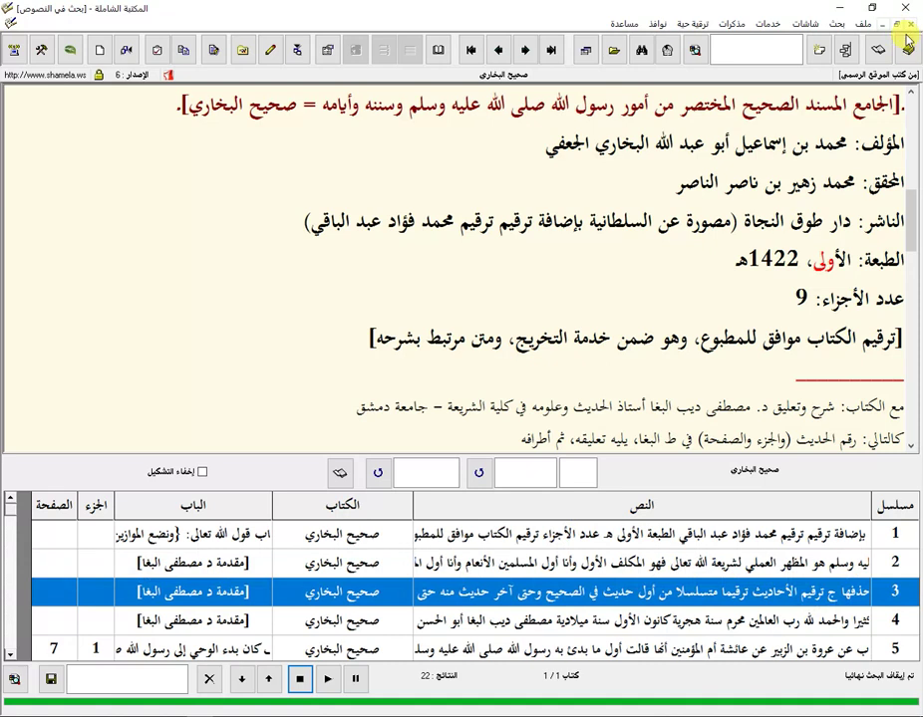
left_click(882, 23)
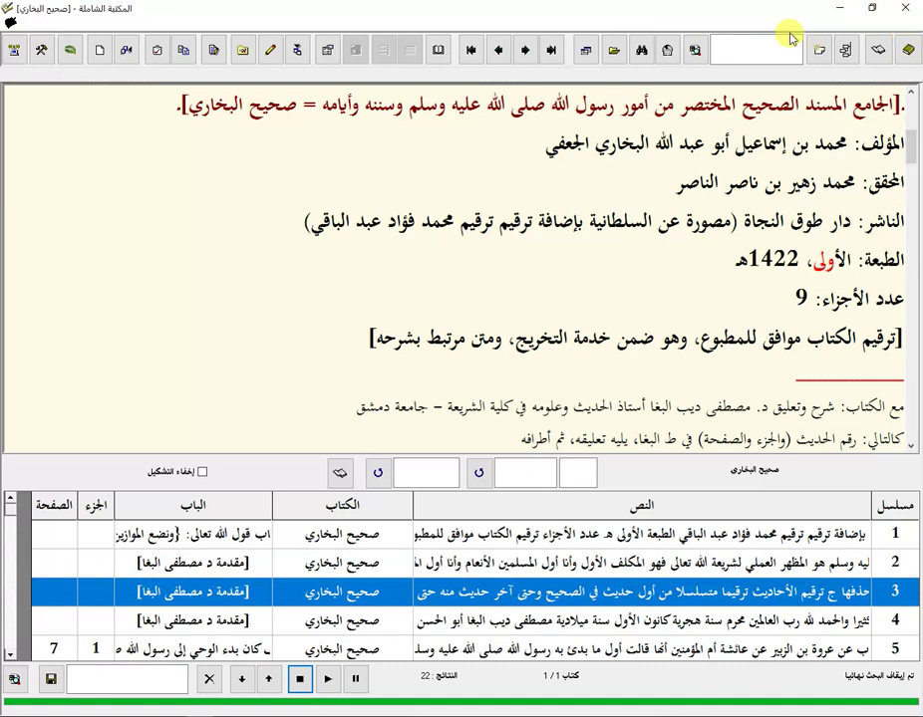
Step: Search the headings of صحيح البخاري for أول with exact match off, and examine the highlighted letters in the first result
left_click(836, 24)
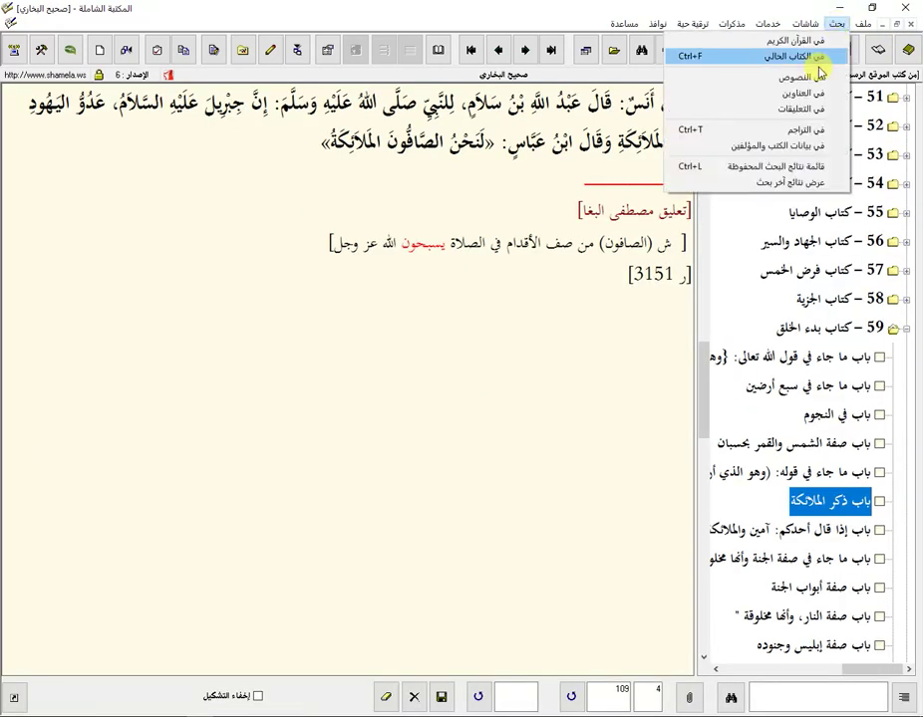
left_click(797, 96)
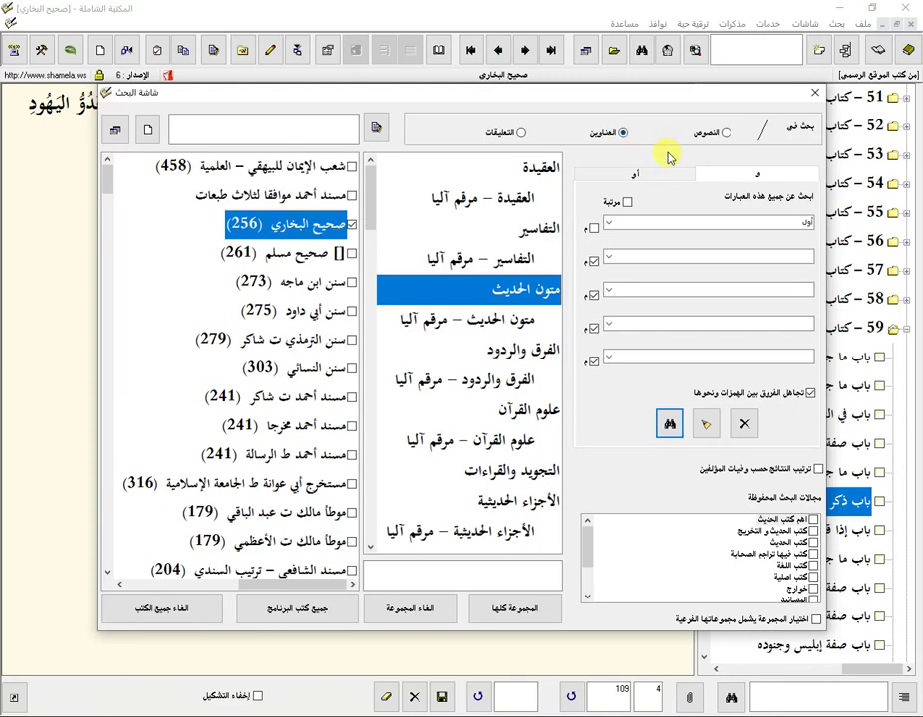
left_click(669, 422)
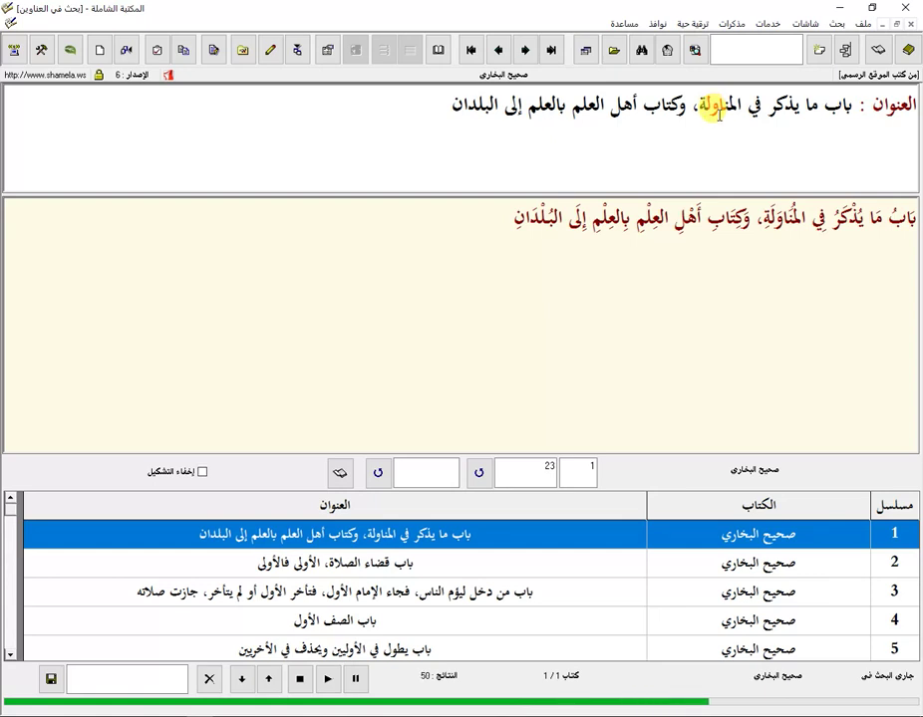
left_click(717, 104)
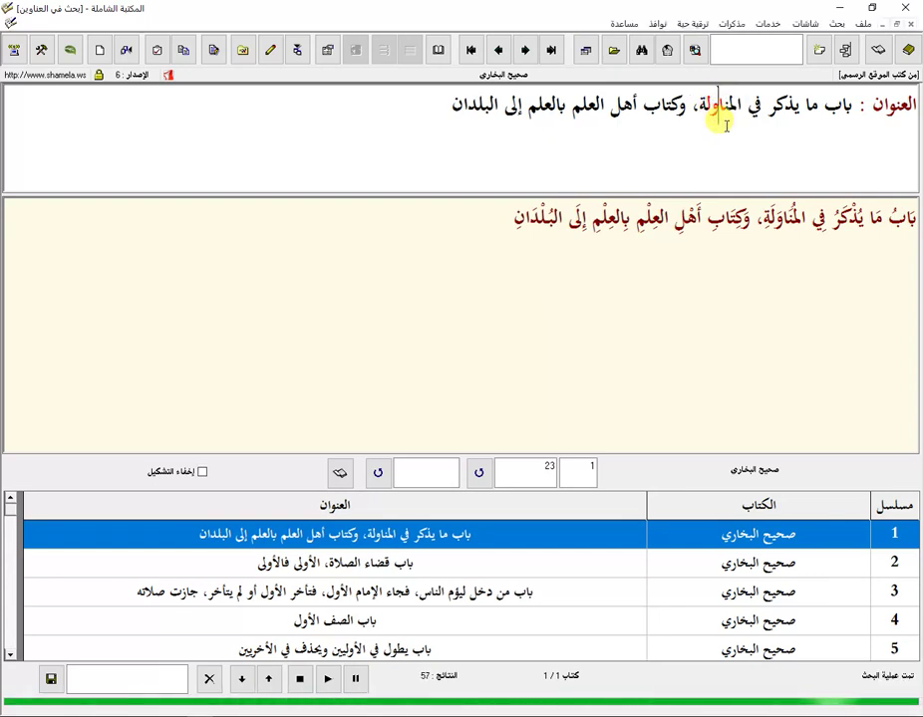
Step: Repeat the heading search for أول with exact match turned on, examine the highlighted word, and close these results
left_click(641, 49)
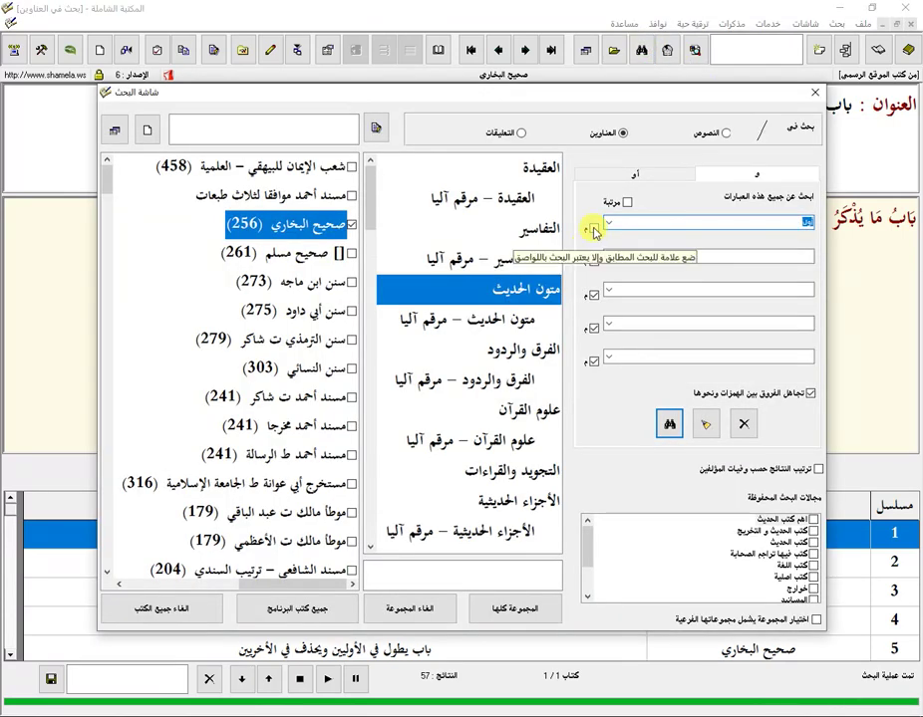
left_click(594, 230)
left_click(670, 423)
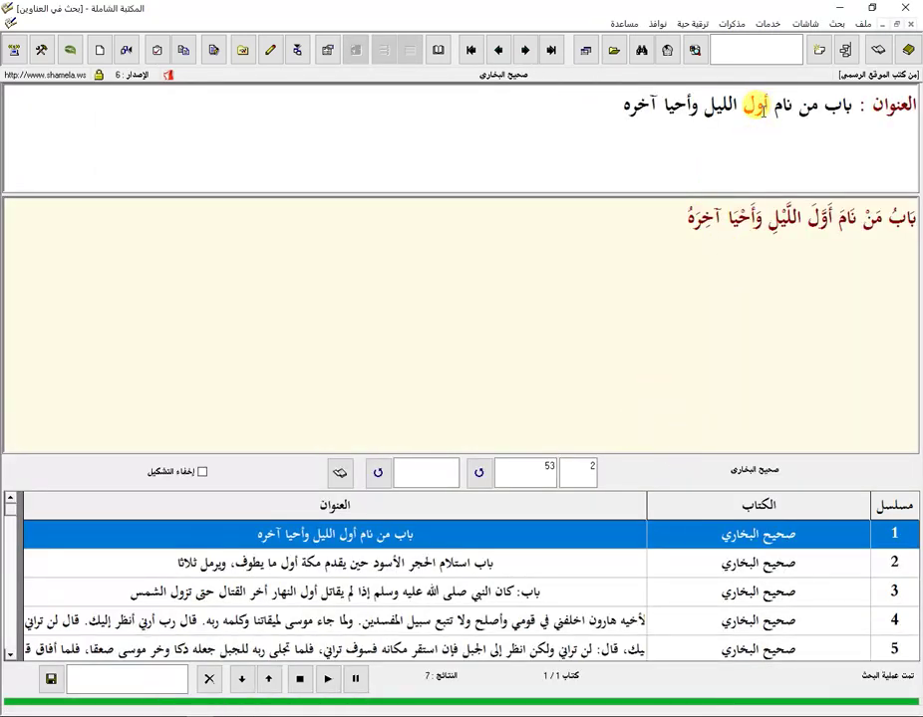
double_click(761, 109)
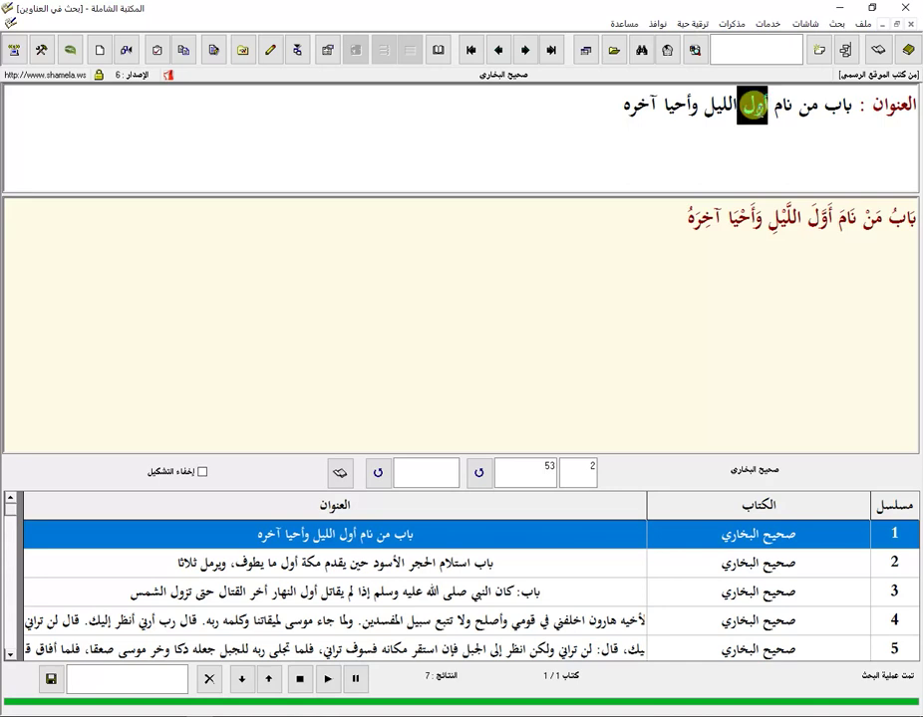
left_click(709, 324)
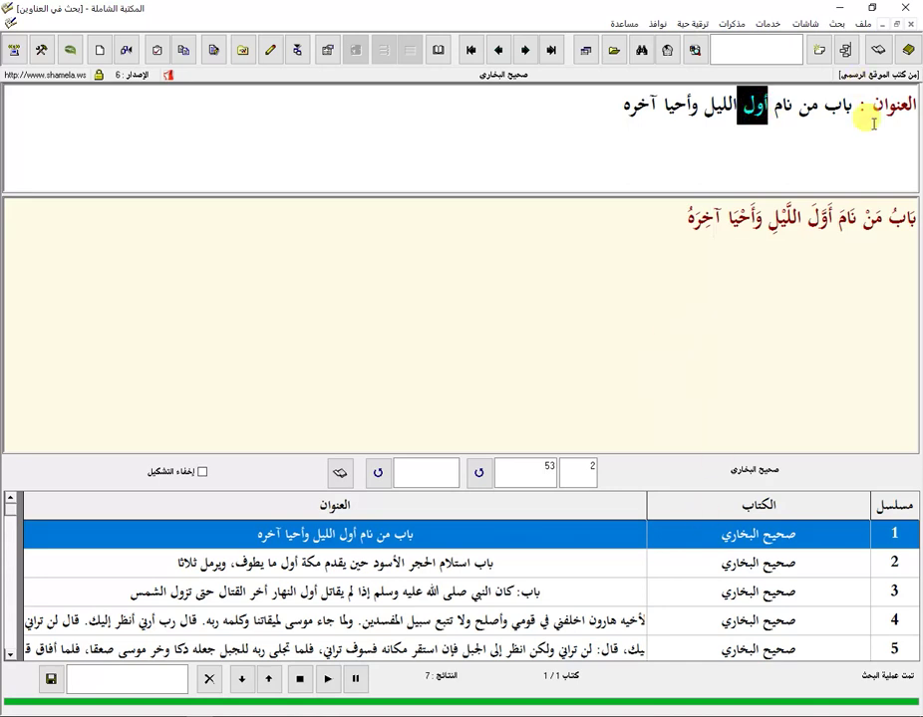
left_click(910, 45)
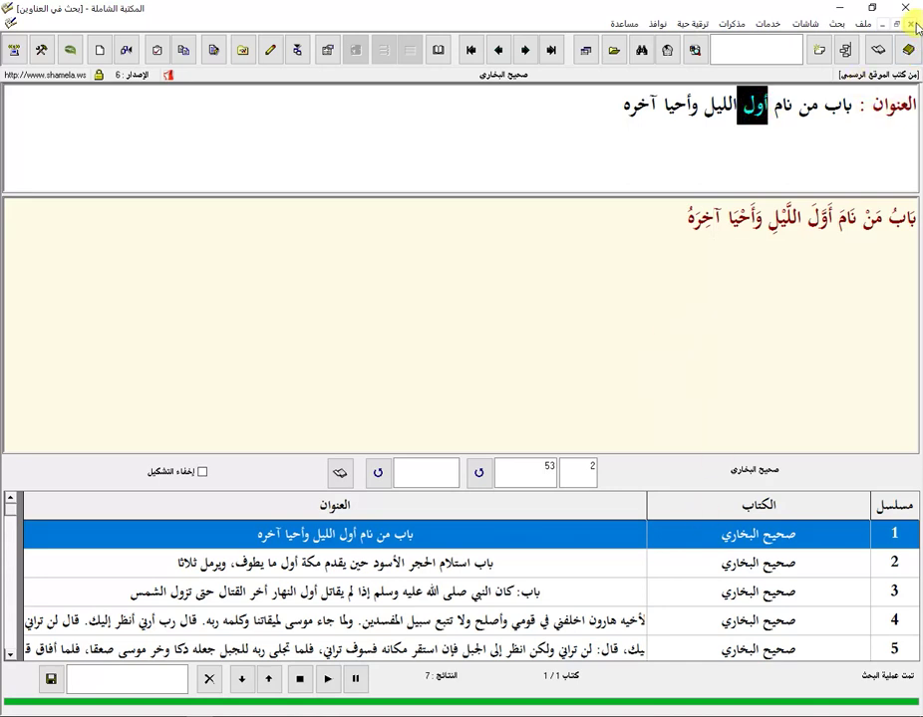
Step: Display the search screen set to comments (التعليقات) and close it without searching
left_click(838, 24)
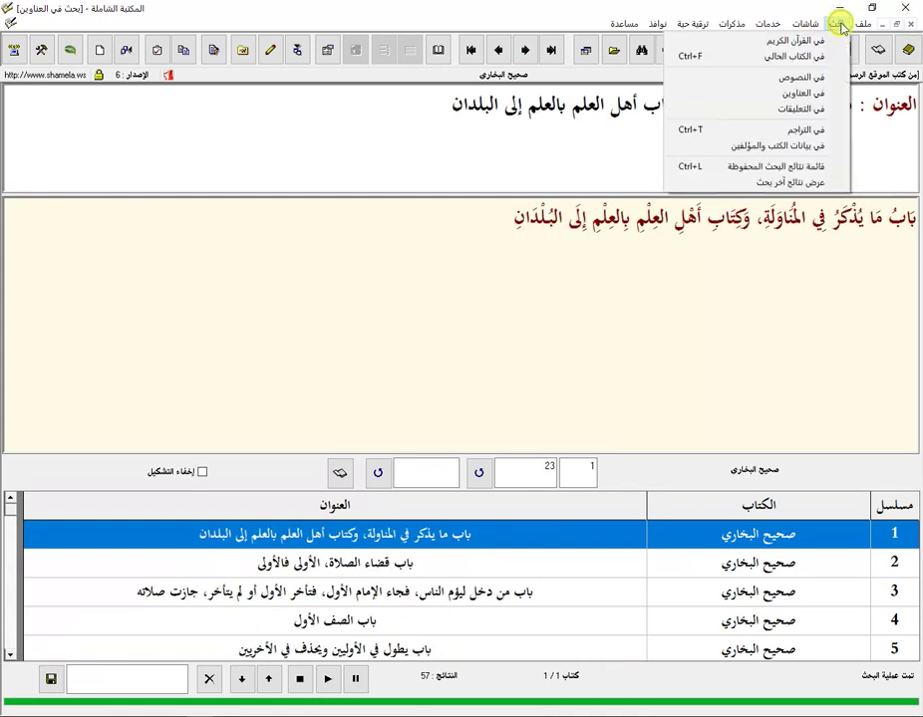
left_click(812, 110)
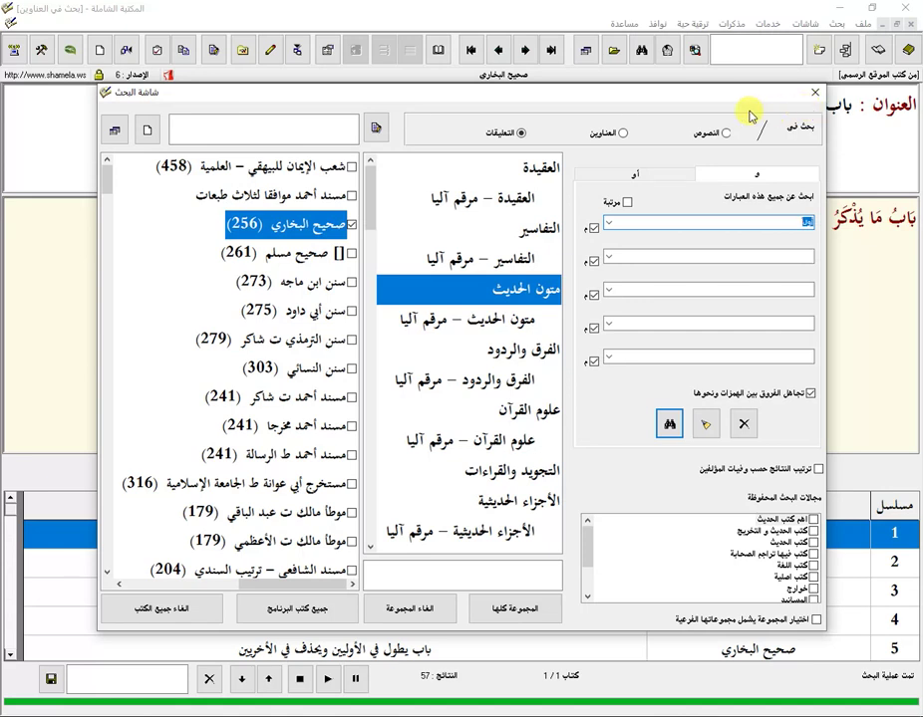
left_click(816, 92)
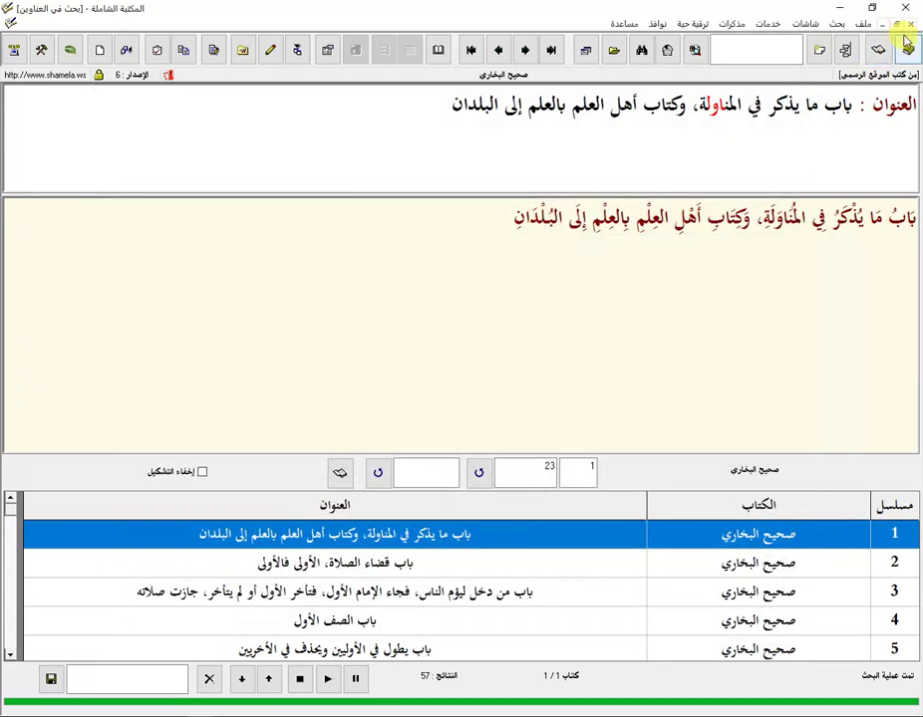
Step: Open the book at the first heading result, try out a sample comment in its comment area, and close the book
left_click(341, 488)
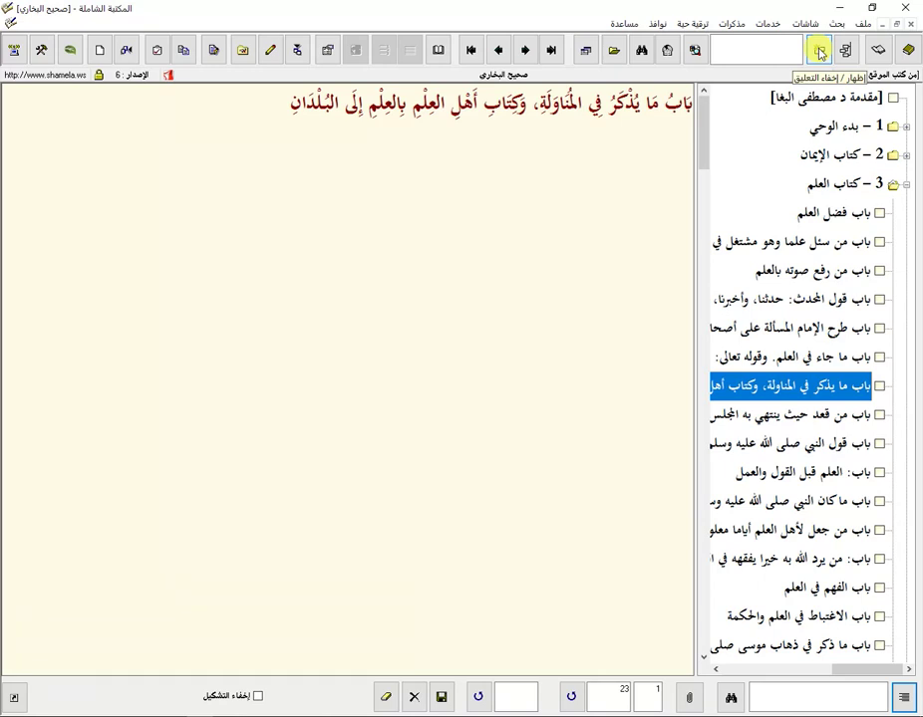
left_click(819, 52)
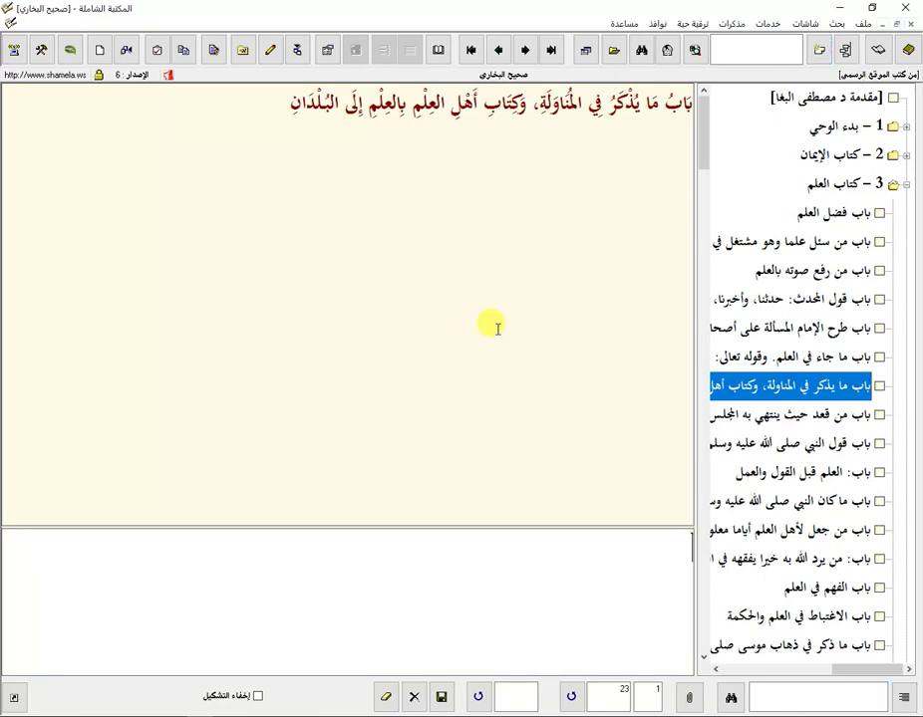
left_click(564, 603)
type("ايتم")
key("BackSpace")
key("BackSpace")
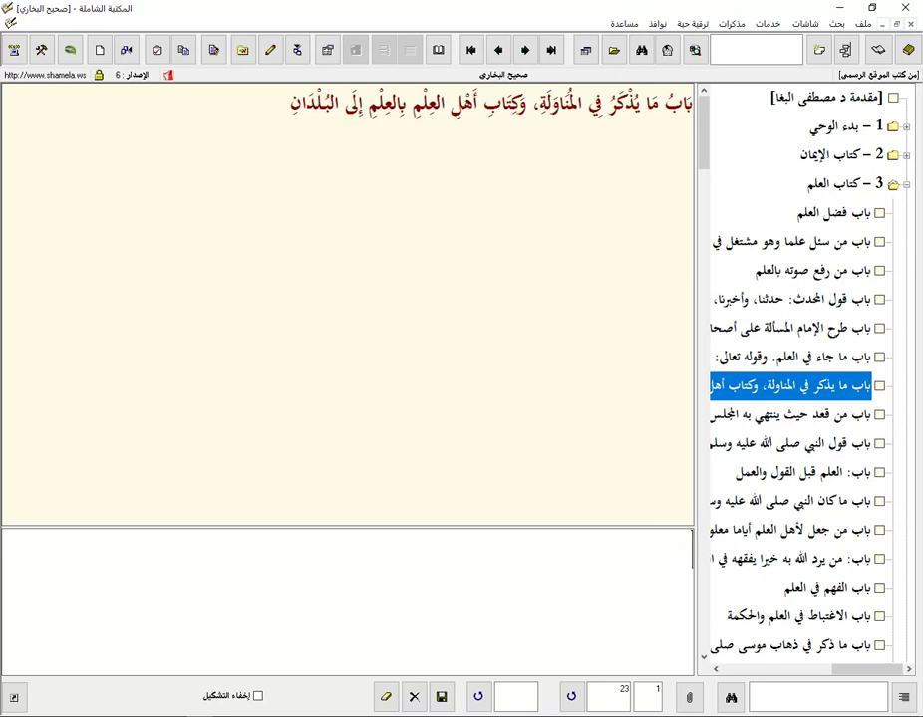
left_click(911, 24)
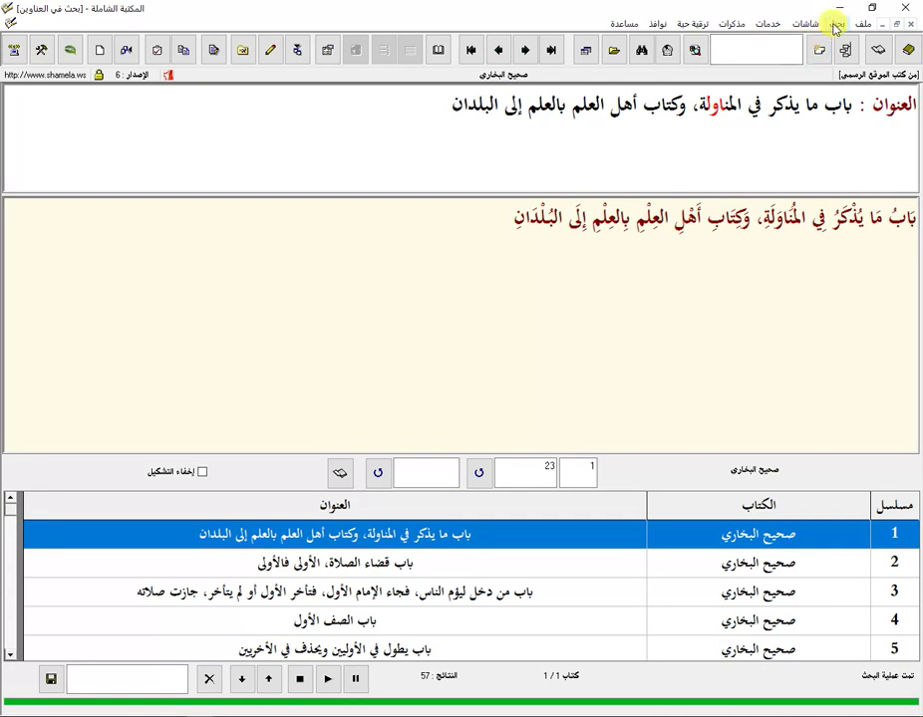
Step: Search the comments of صحيح البخاري for أول, view the matching comment, and close the comment and heading results
left_click(837, 25)
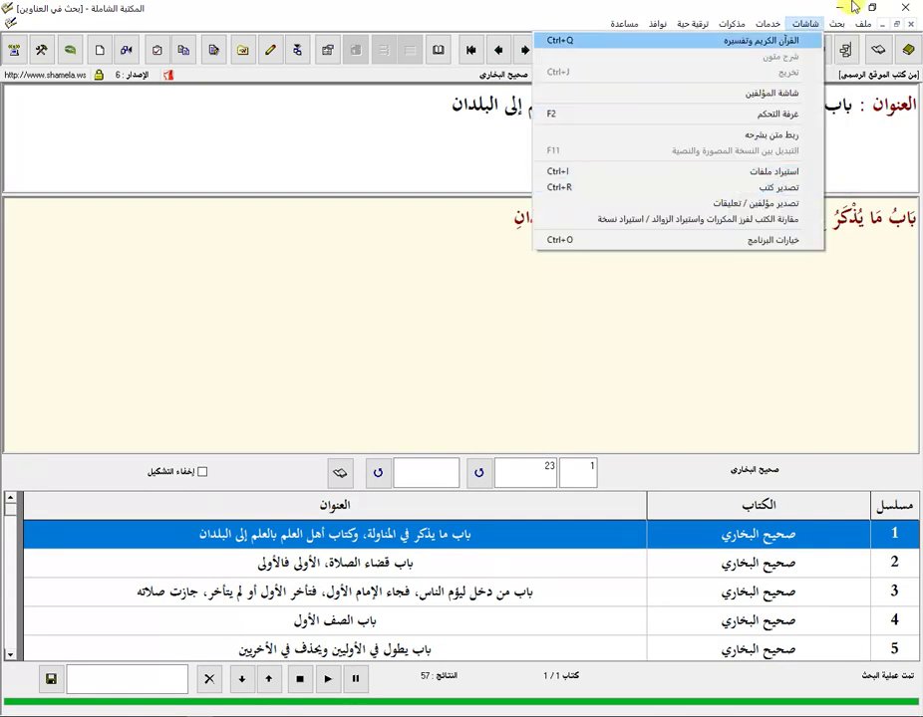
left_click(810, 93)
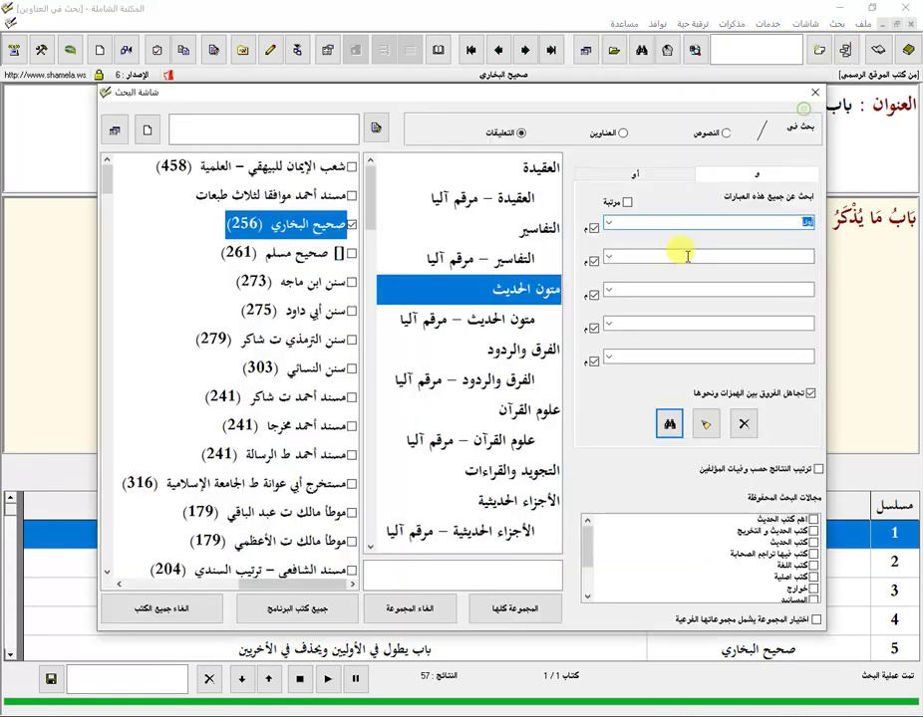
left_click(673, 425)
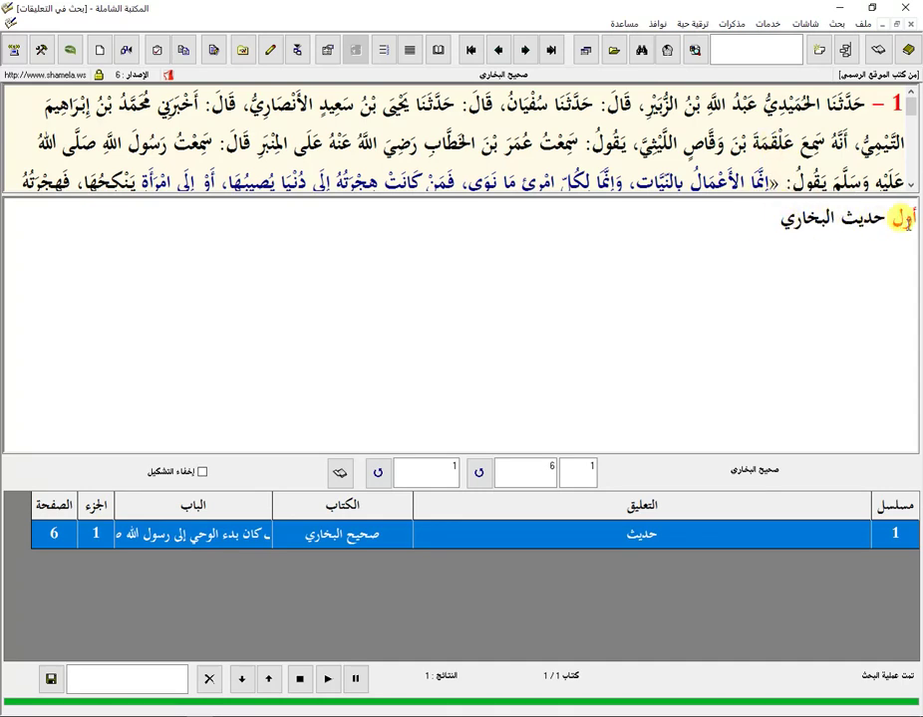
left_click(776, 225)
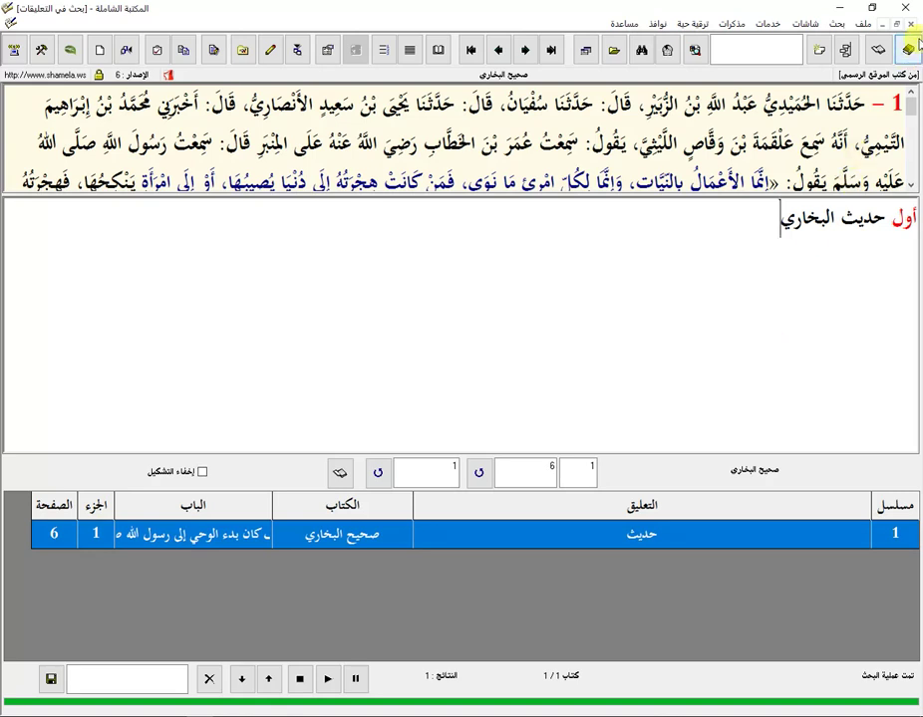
left_click(818, 50)
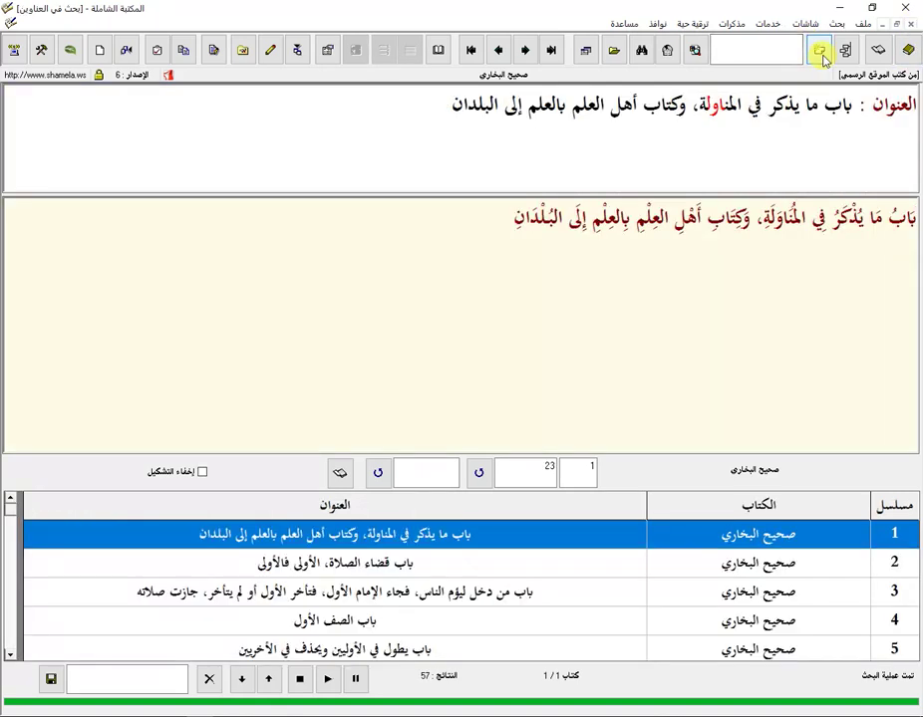
left_click(909, 25)
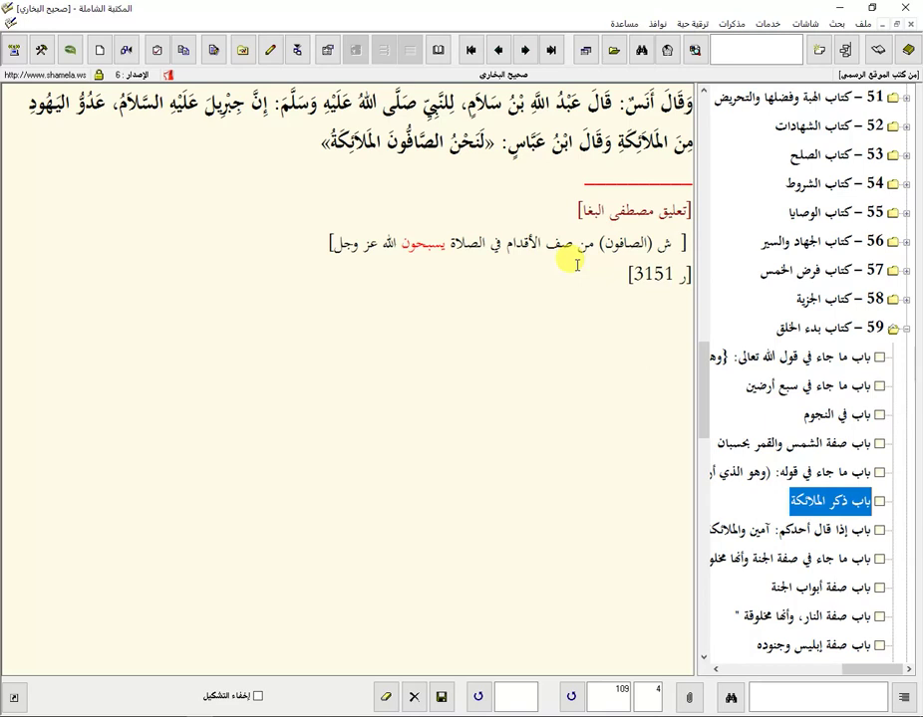
Step: Display the narrator biographies (التراجم) search screen and close it without searching
left_click(835, 23)
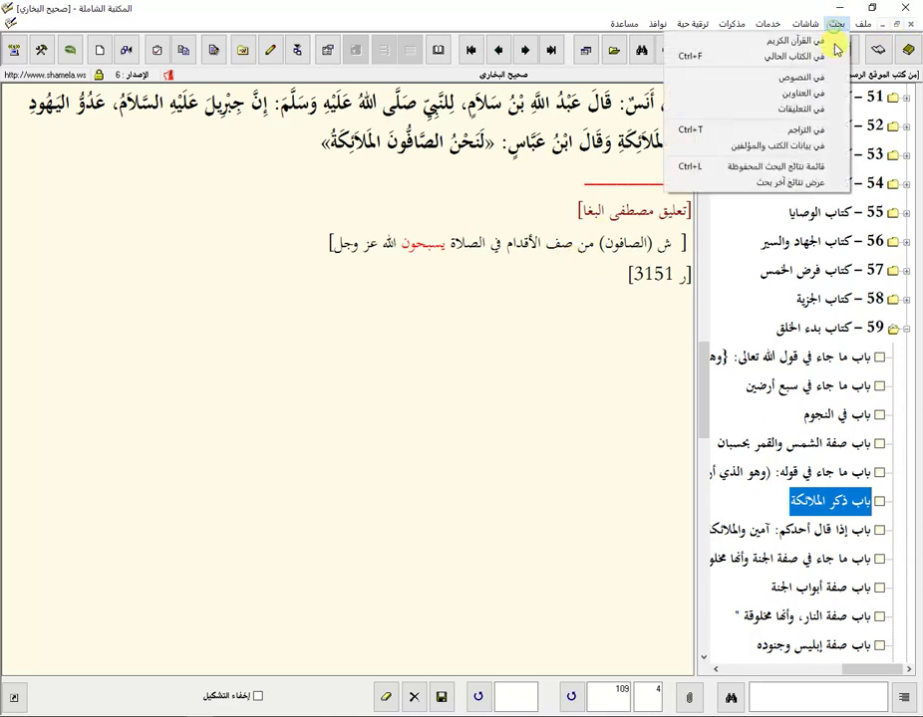
left_click(778, 132)
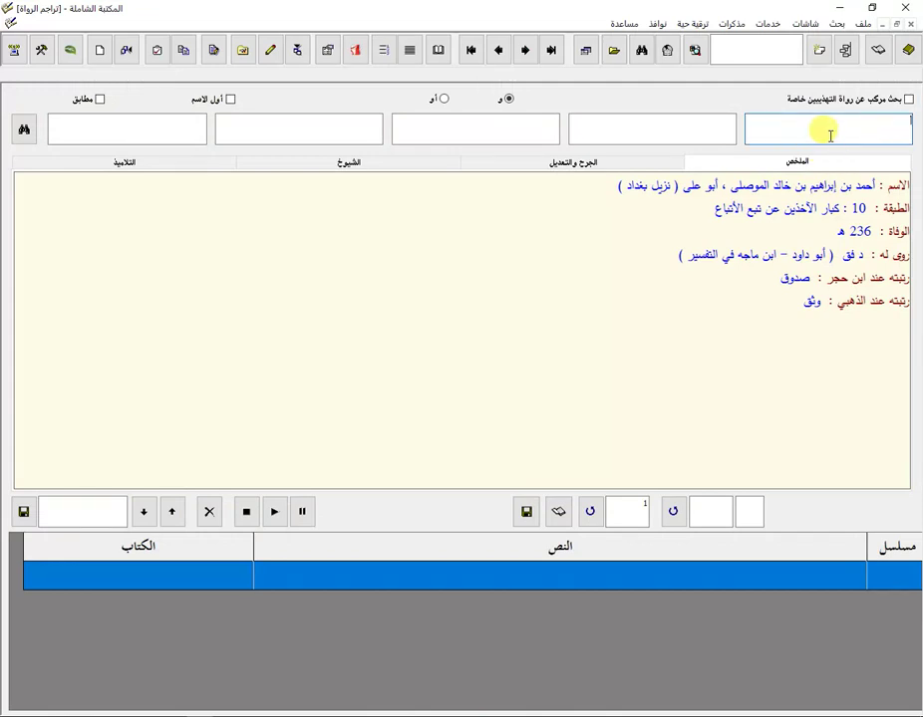
left_click(909, 24)
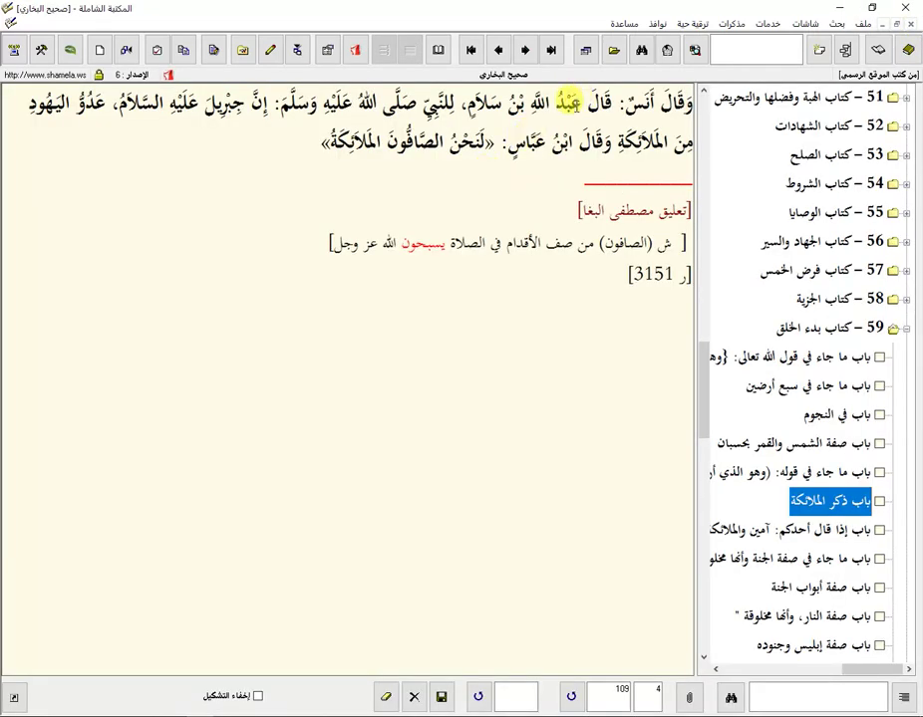
Step: Search the biographies for the name عبد الله بن سلام taken from the hadith text, view the second result, and close the biographies screen
left_click_drag(577, 105, 466, 102)
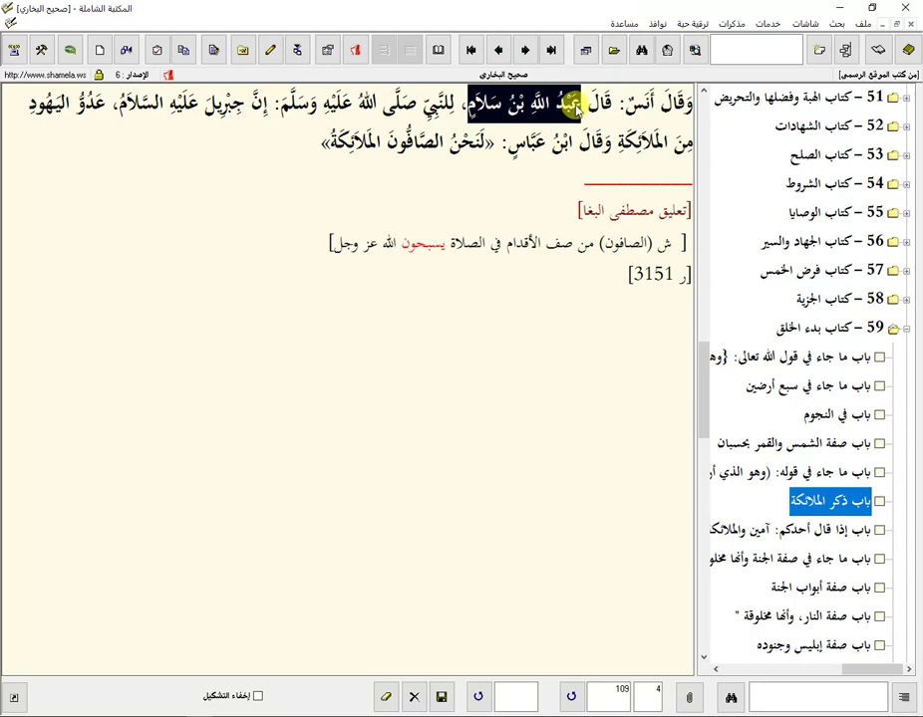
left_click(839, 23)
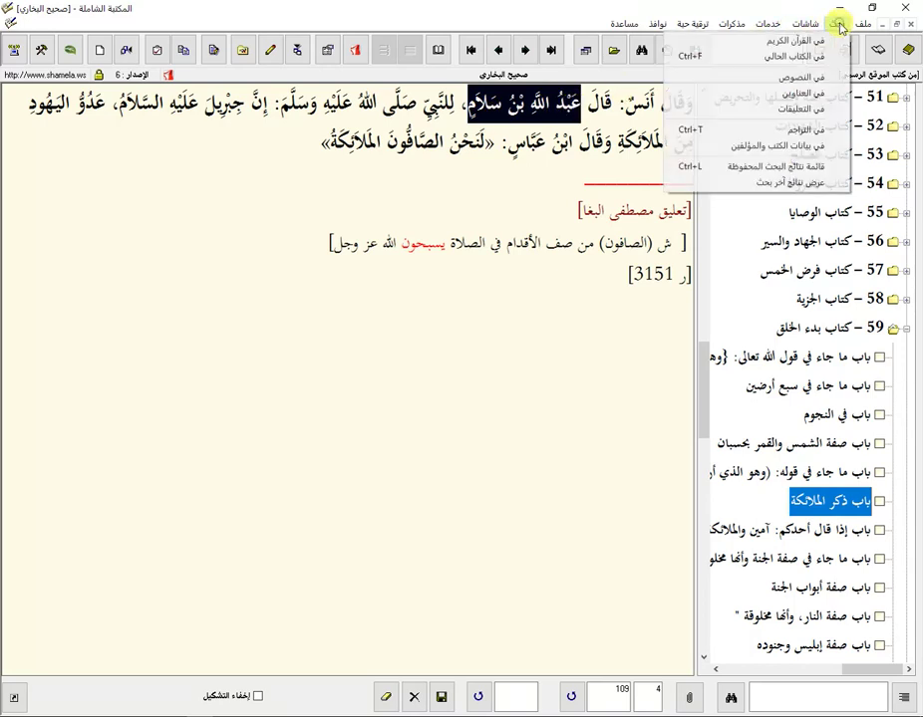
left_click(755, 134)
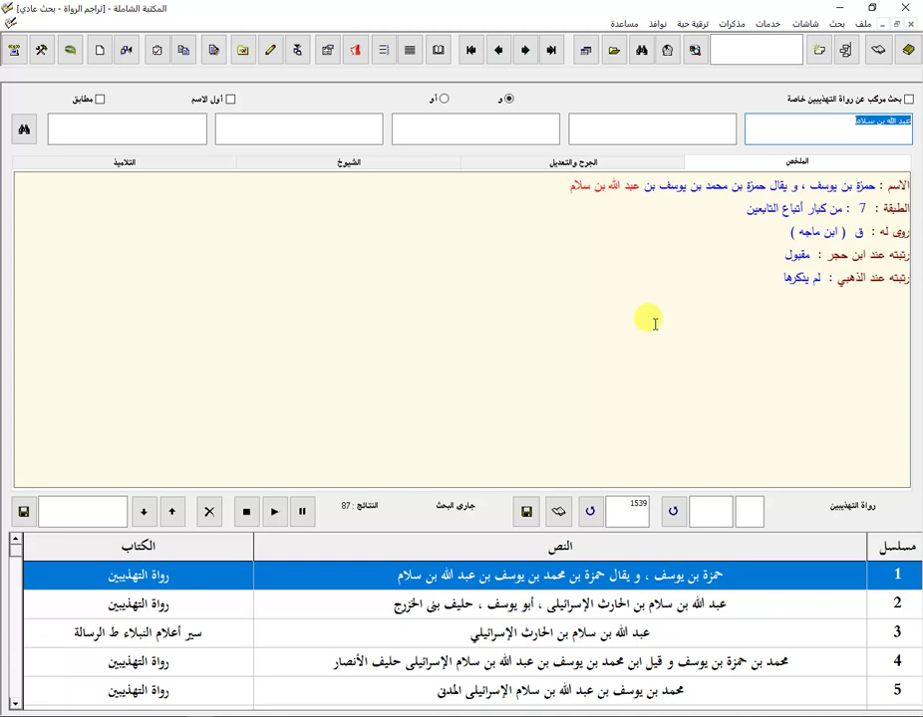
left_click(546, 610)
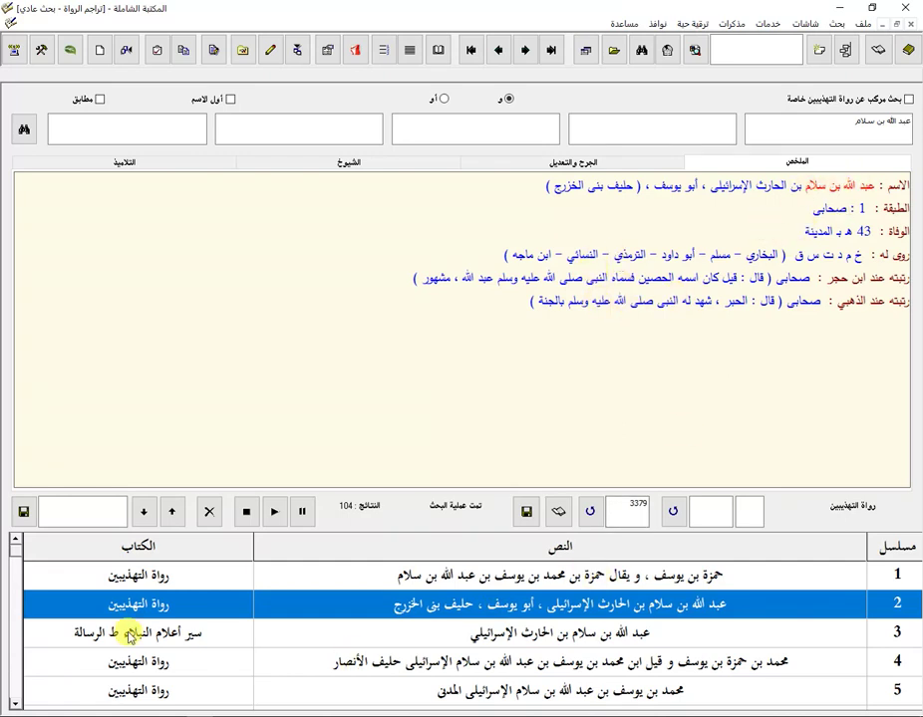
left_click(911, 27)
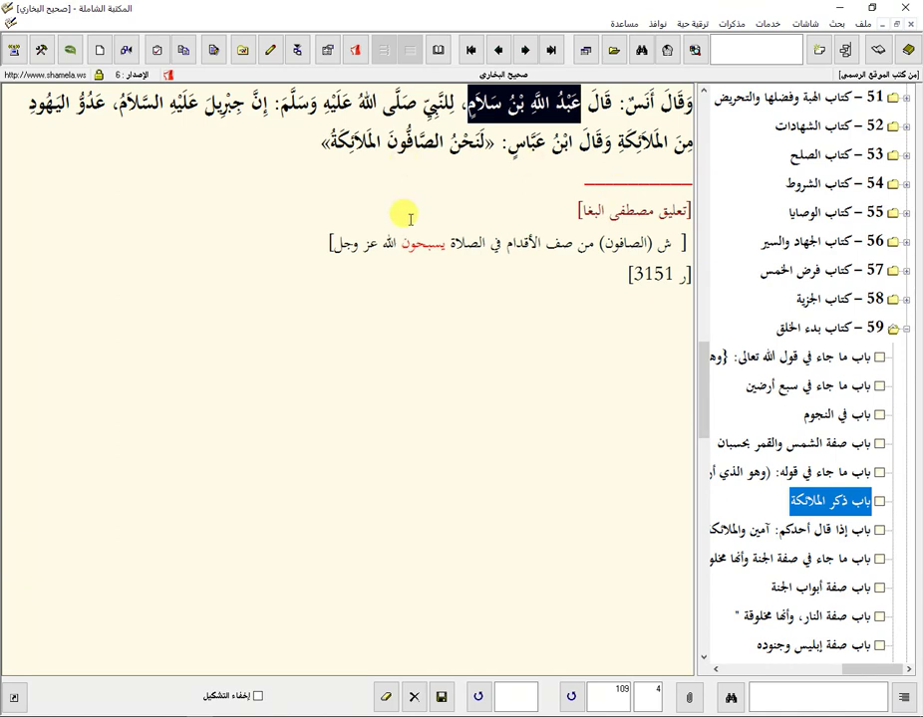
Step: Repeat the biography search for عبد الله بن سلام by selecting the name again in the hadith text, and close the results
left_click(836, 24)
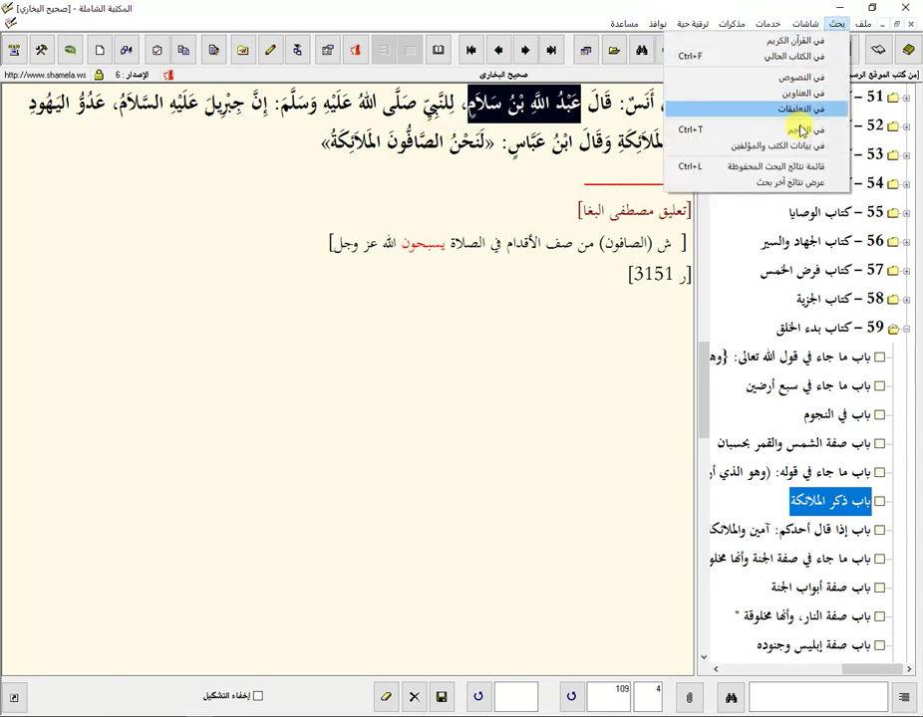
left_click(422, 220)
left_click_drag(579, 104, 470, 103)
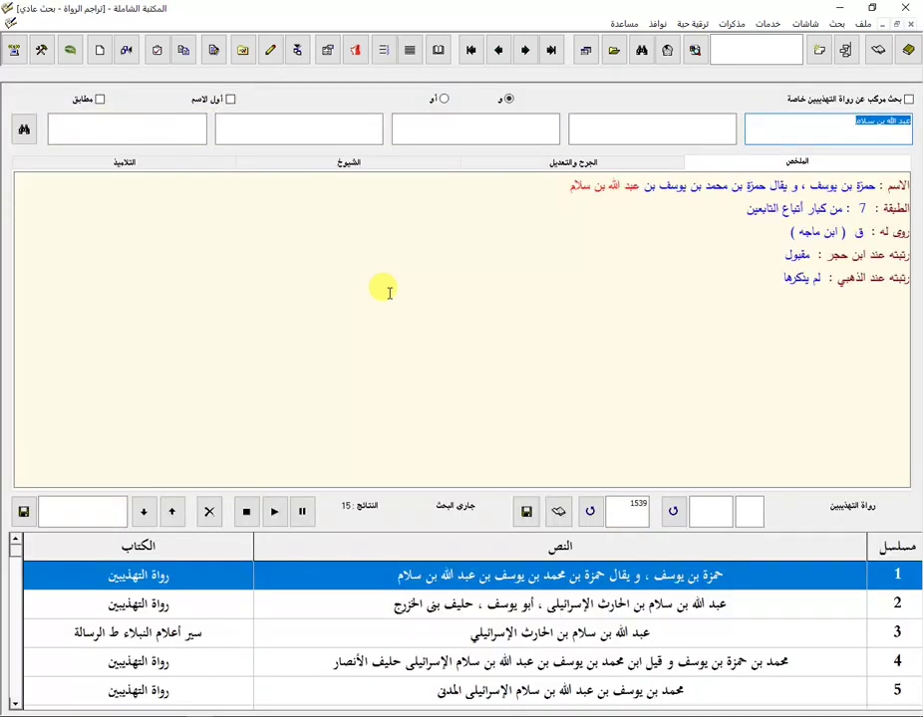
left_click(910, 24)
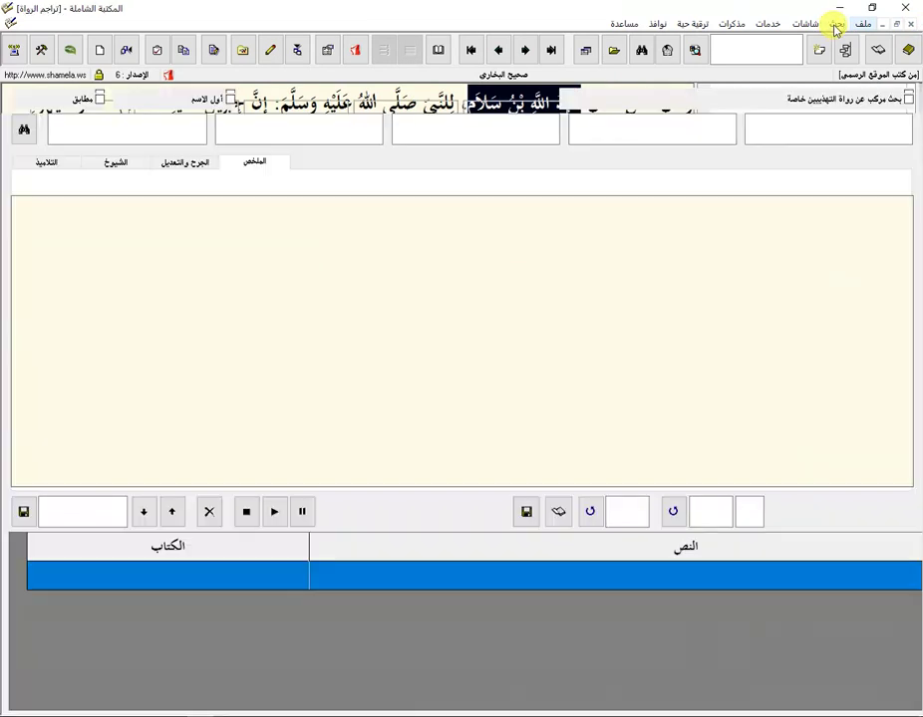
Step: Search the book and author data for بخاري, stop the search partway, and close the empty biographies screen
left_click(835, 24)
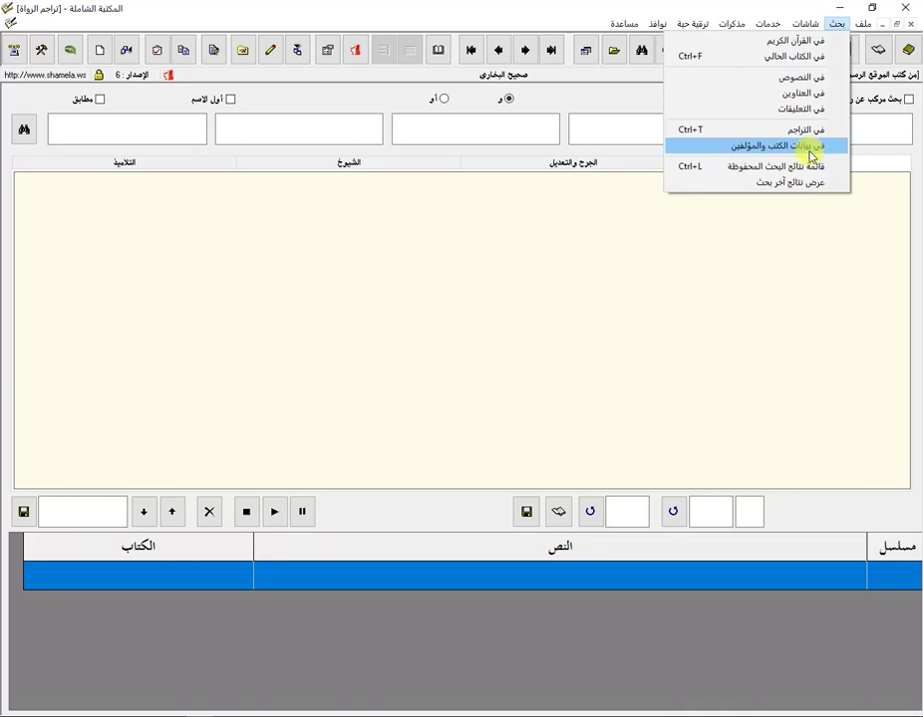
left_click(813, 150)
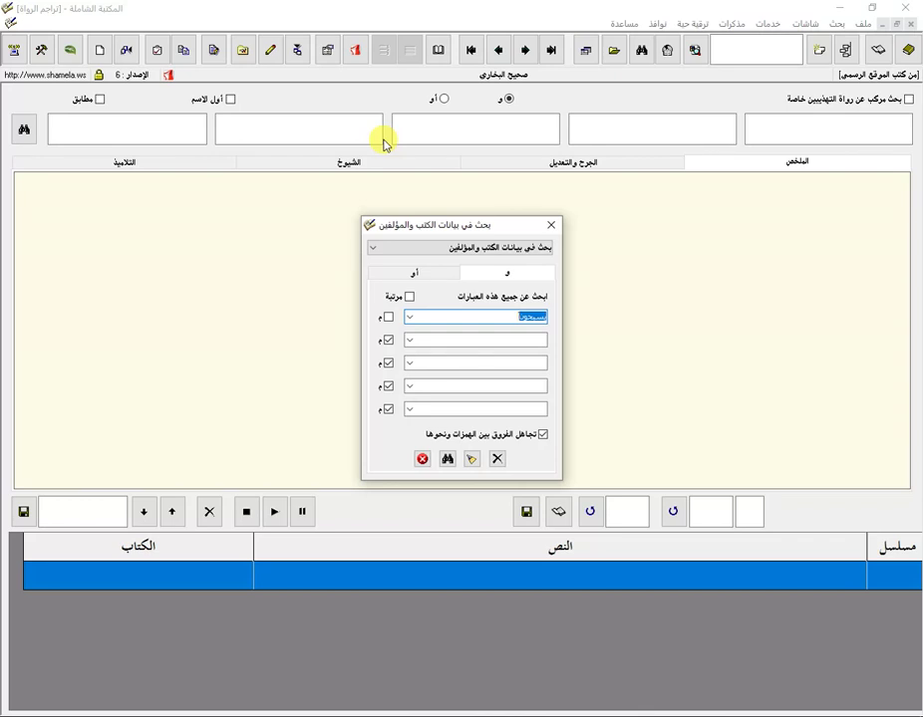
type("بخاري")
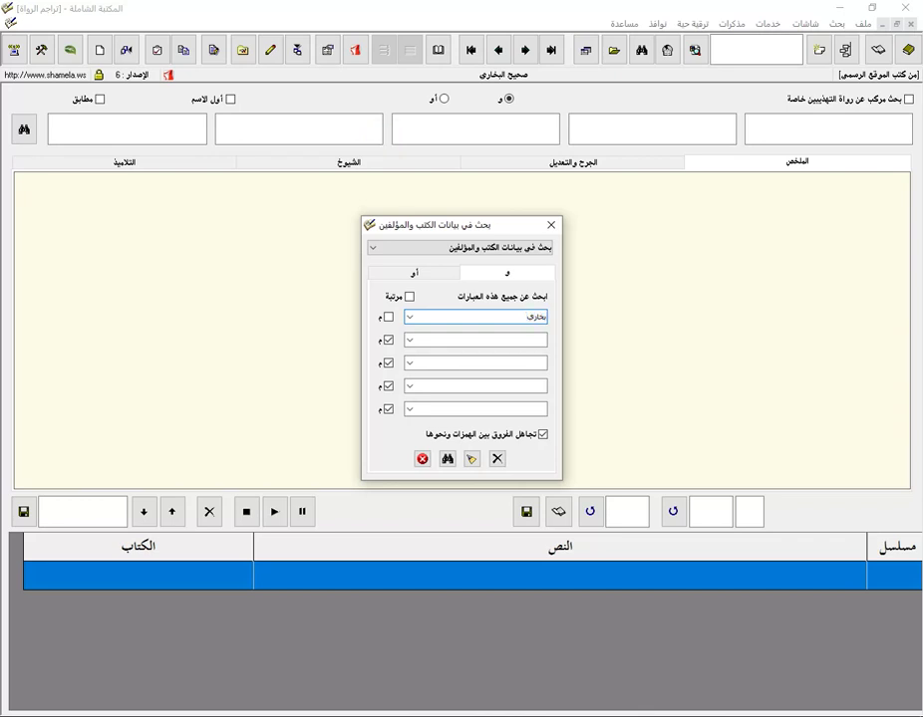
key("Return")
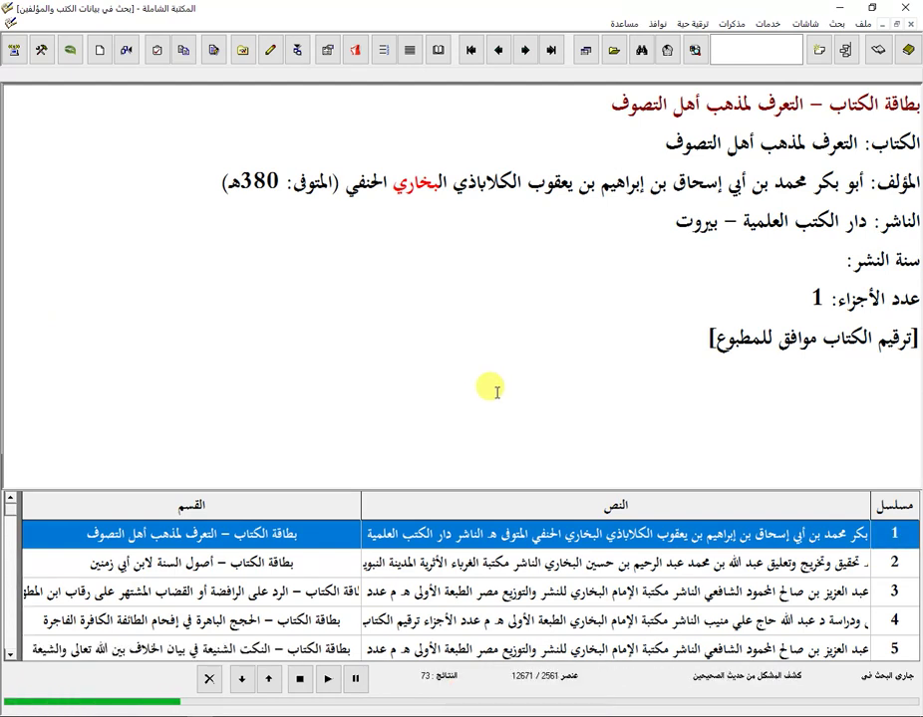
left_click(299, 679)
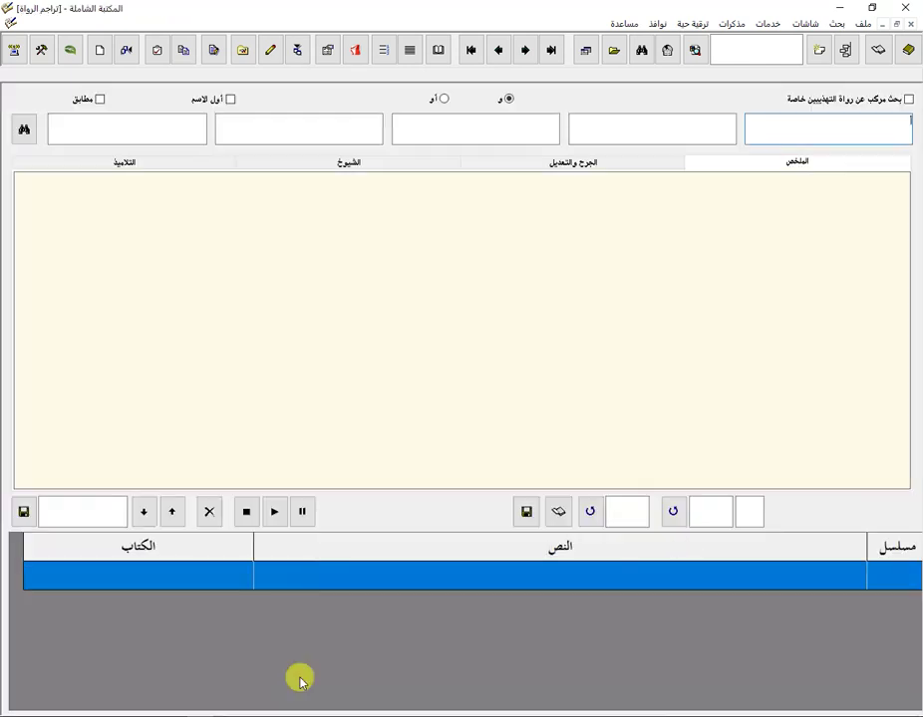
left_click(908, 26)
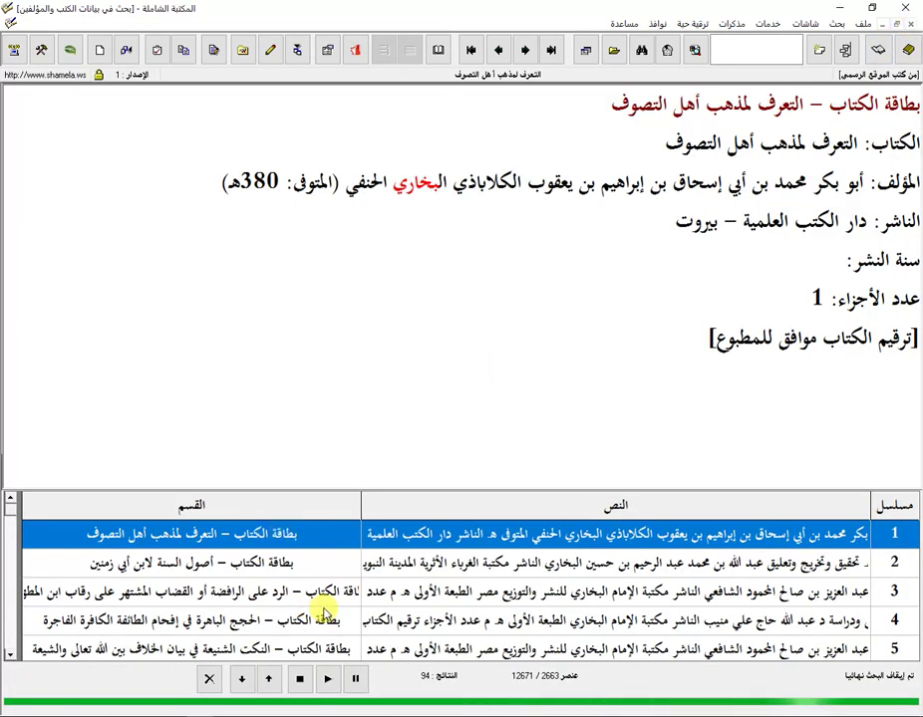
Step: View the book cards of the second, third and fourth results for بخاري and close the results
left_click(430, 562)
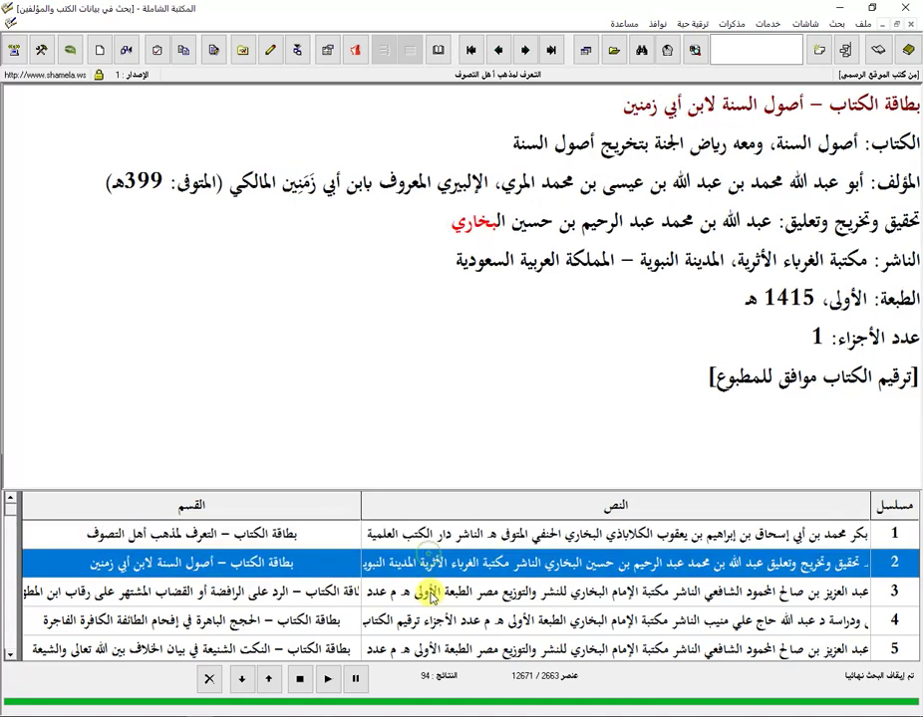
left_click(433, 593)
left_click(440, 620)
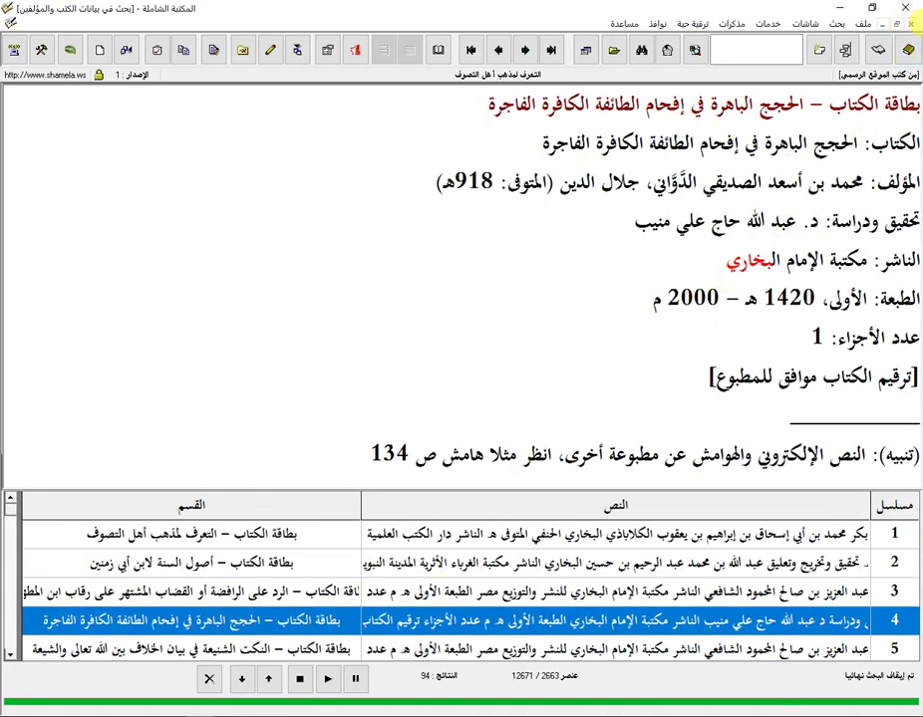
left_click(910, 25)
Step: Display the list of saved search results, open the saved entry بعد وقوعه مع الإكثار, and close it
left_click(838, 23)
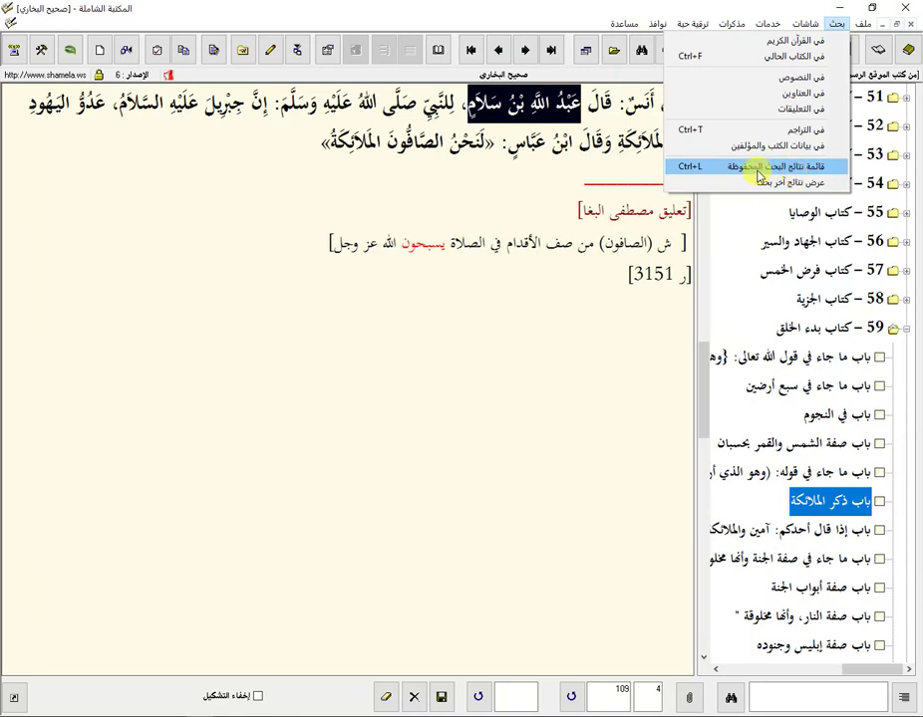
left_click(760, 176)
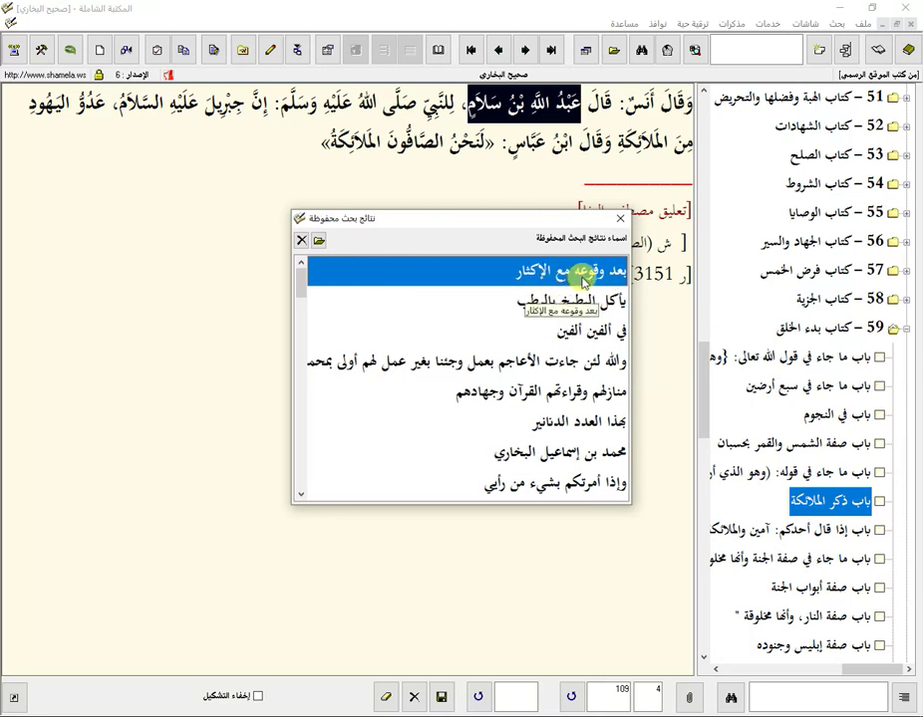
double_click(582, 279)
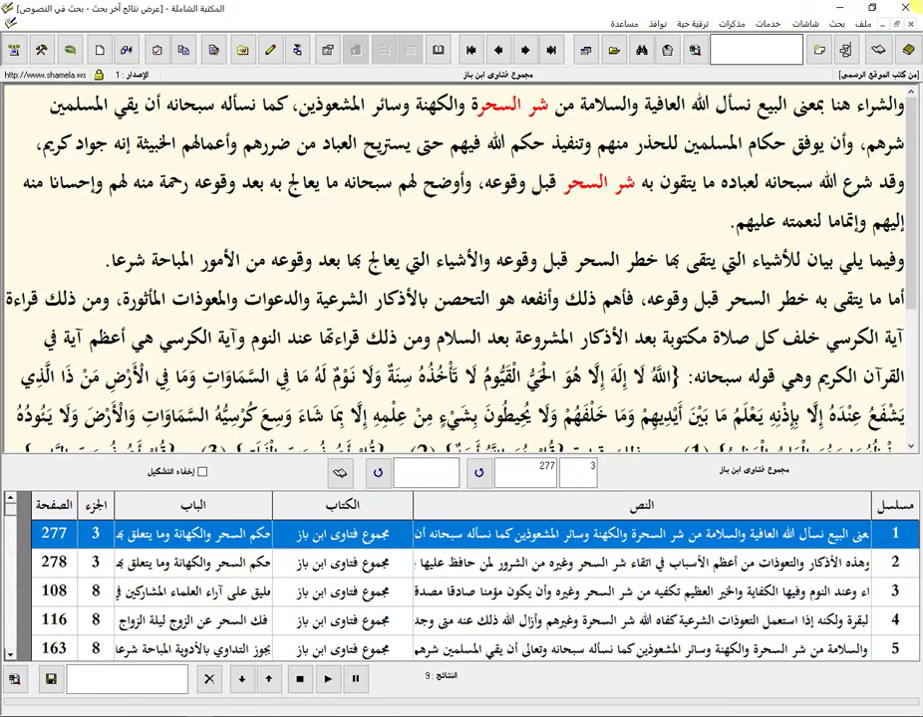
left_click(910, 22)
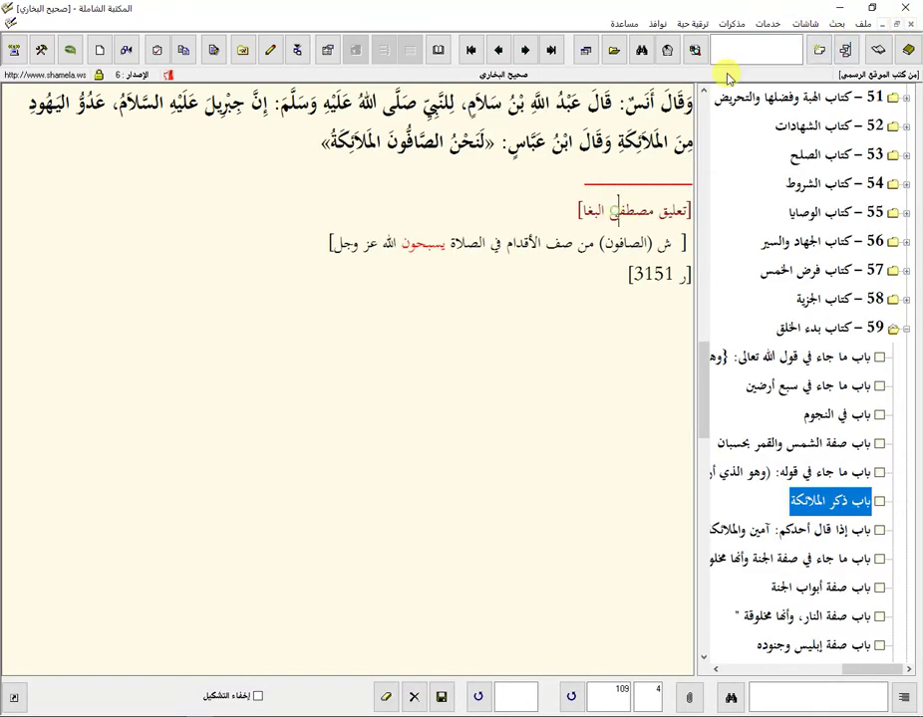
Step: Search the comments for أول within the saved search scope اهم كتب الحديث, and close the results
left_click(641, 50)
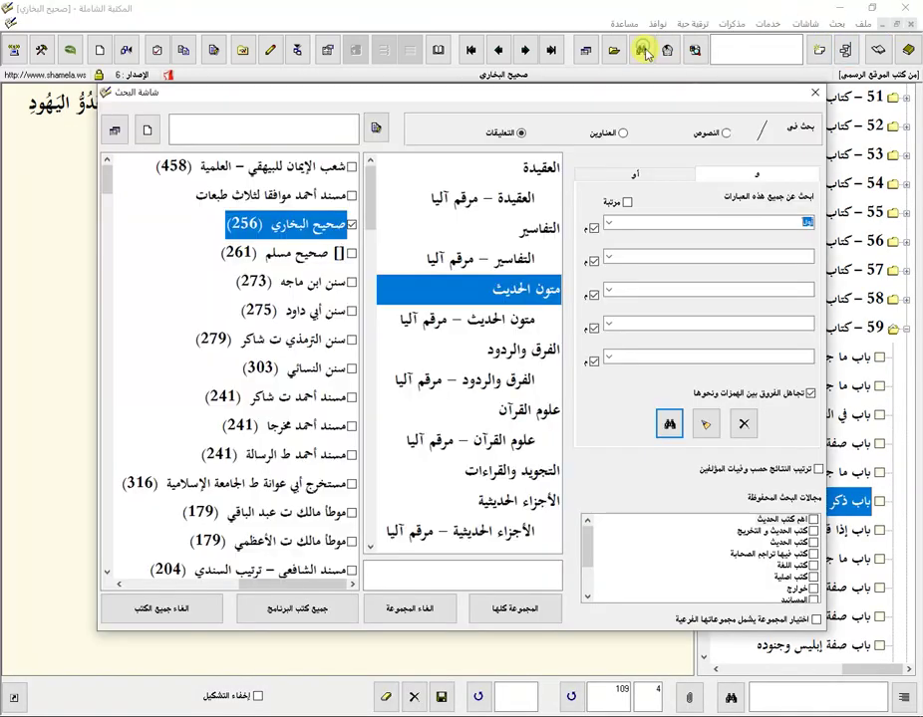
left_click(812, 525)
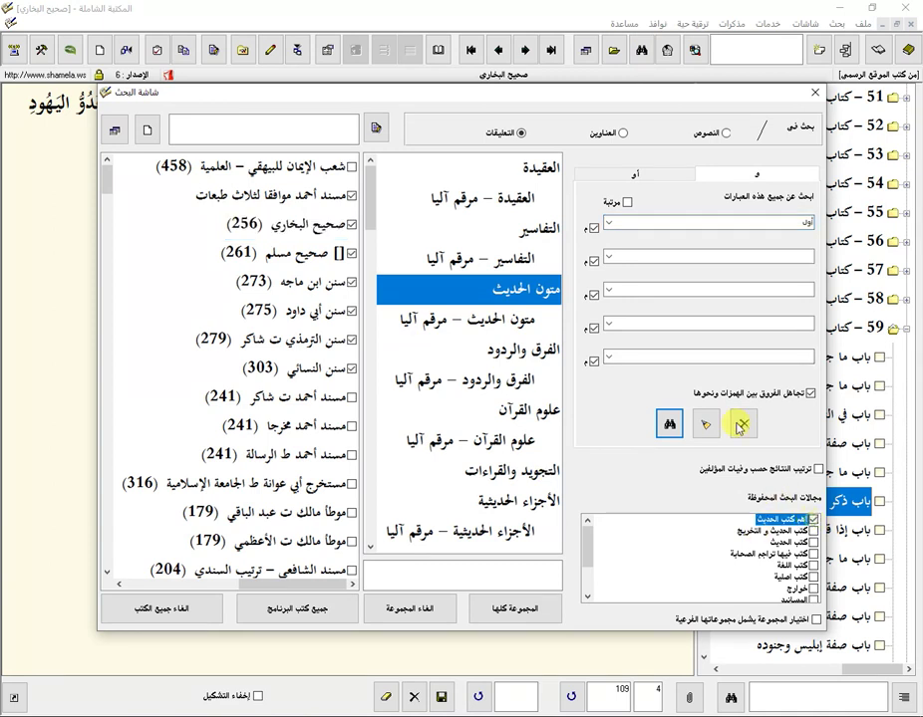
left_click(669, 426)
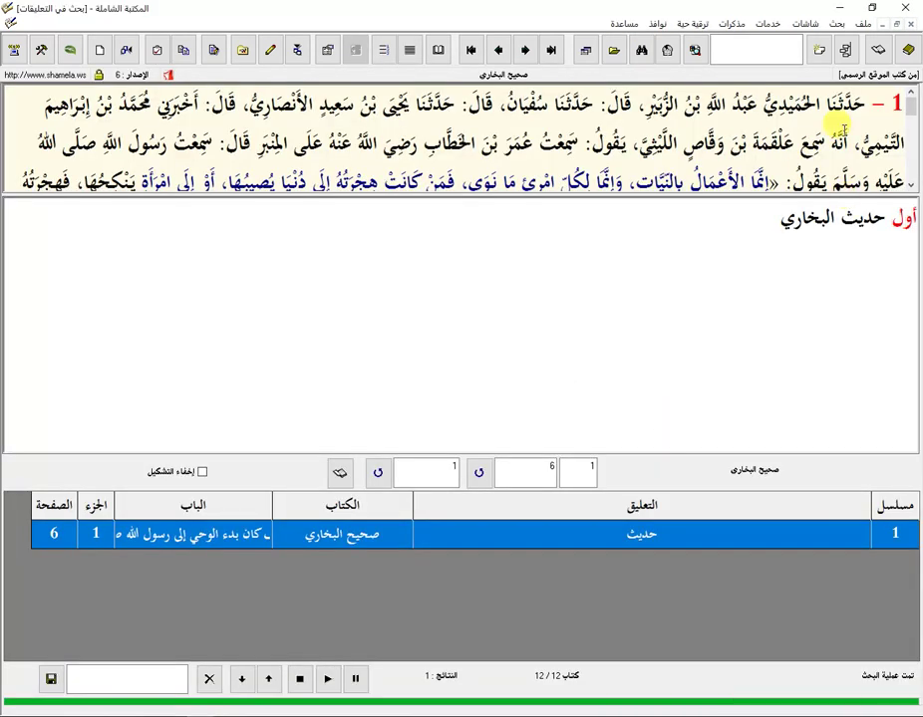
left_click(910, 24)
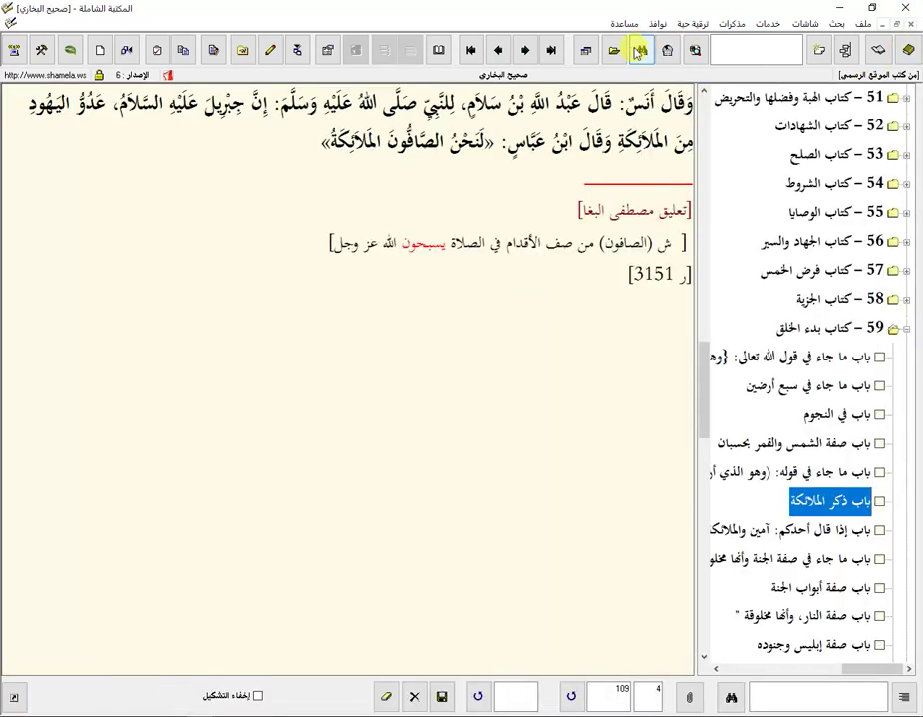
Step: Search for أول in the texts (النصوص) of the same hadith books and stop the search partway
left_click(640, 50)
left_click(707, 133)
left_click(668, 427)
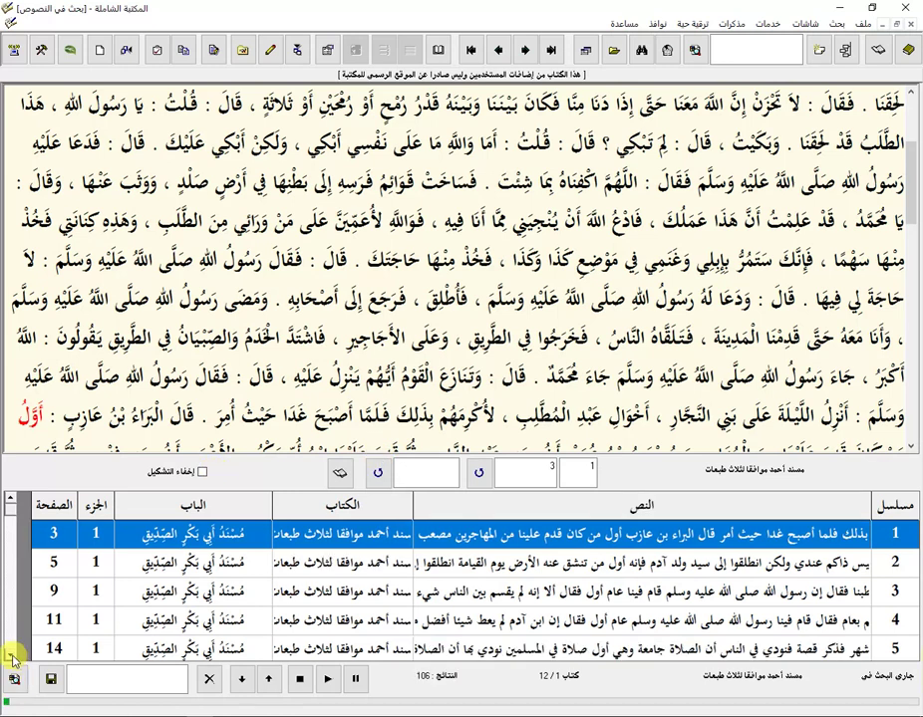
left_click(300, 679)
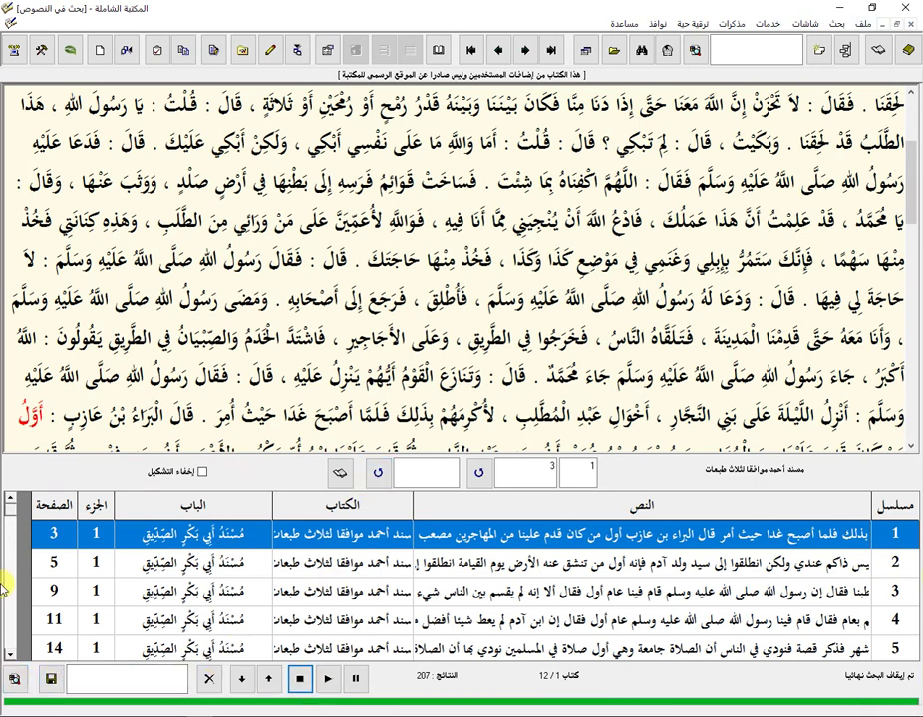
Step: Name the search results with the phrase قال البراء بن عازب from the displayed text and save them
left_click(149, 677)
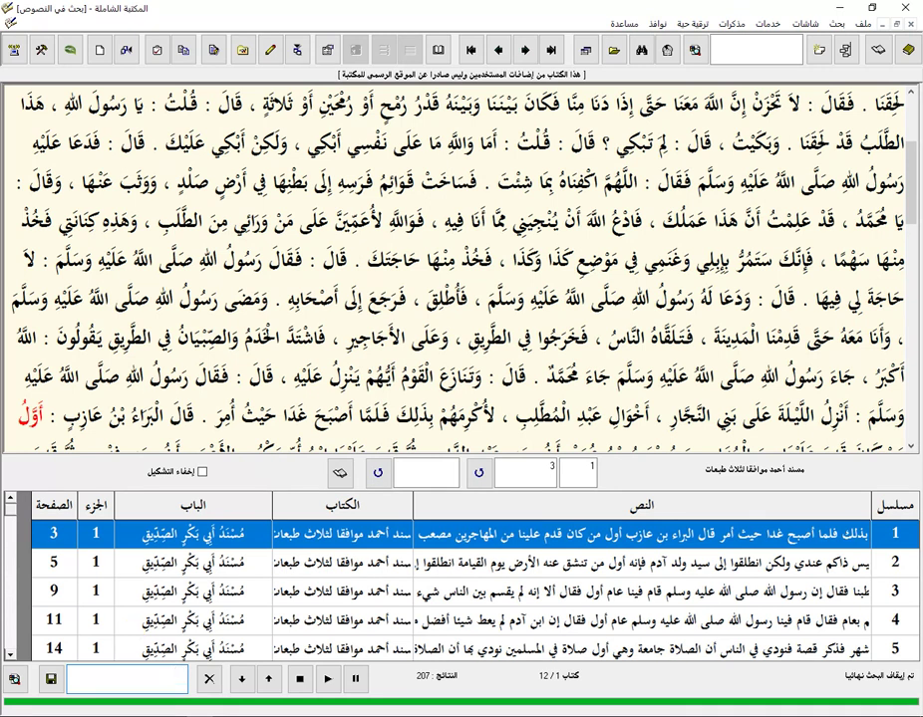
left_click_drag(188, 408, 87, 427)
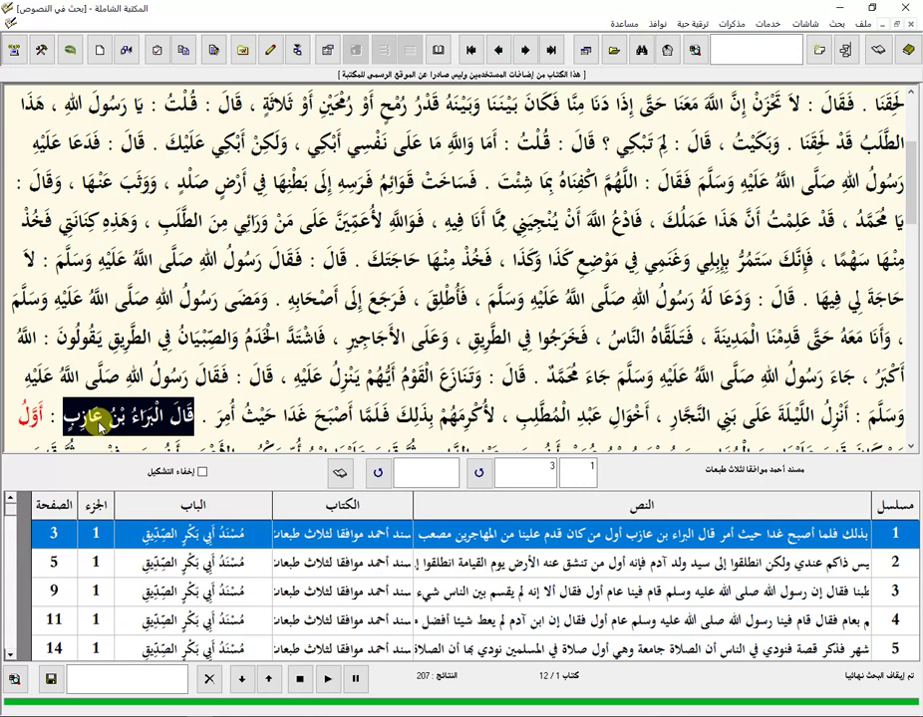
left_click(90, 423)
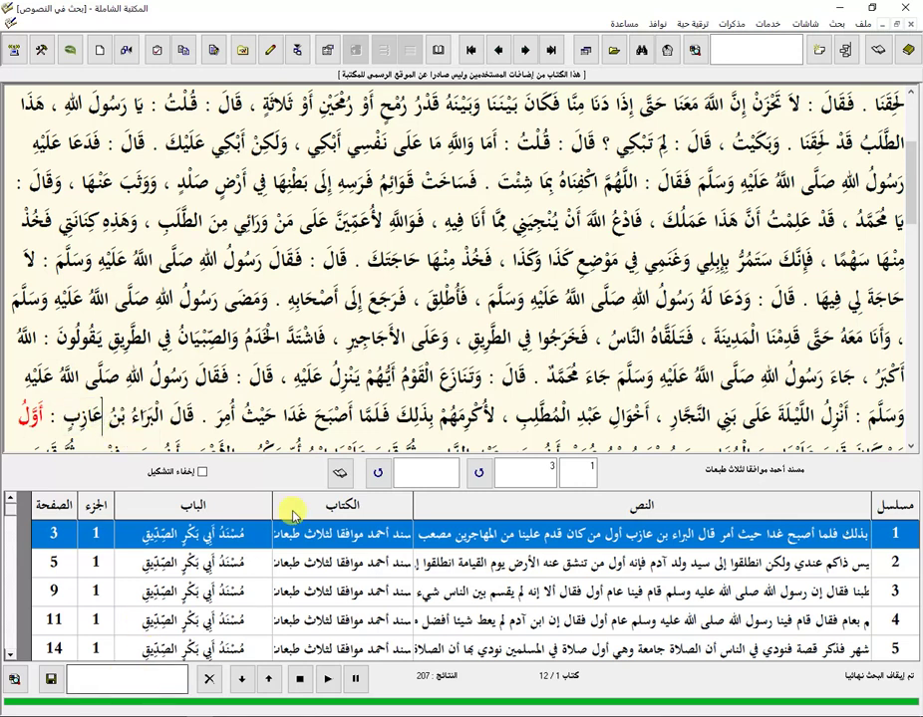
left_click(140, 682)
left_click_drag(199, 421, 62, 417)
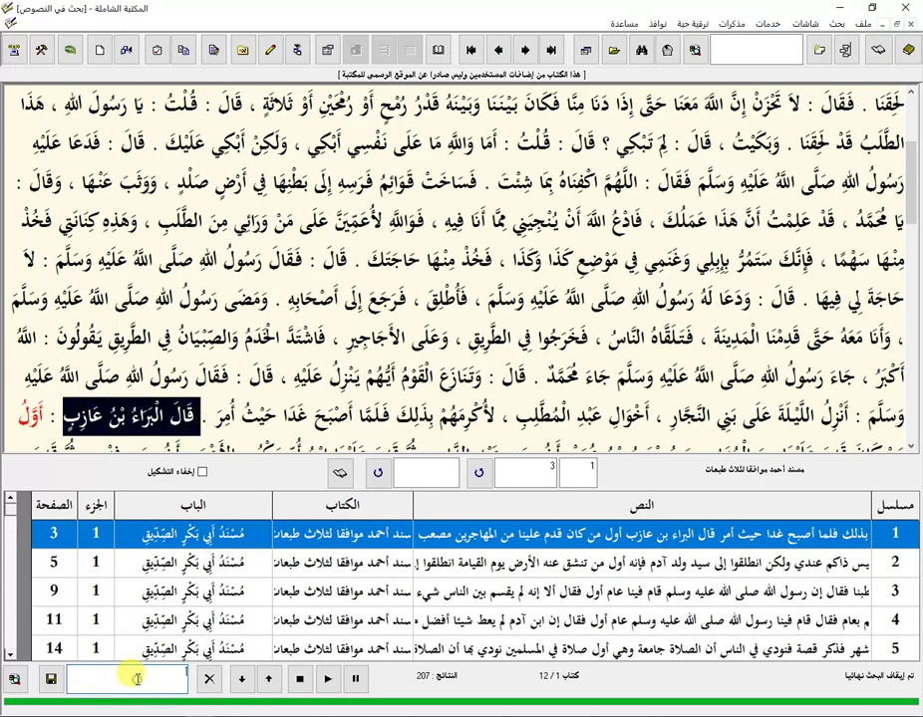
type("قال البراء بن عازب")
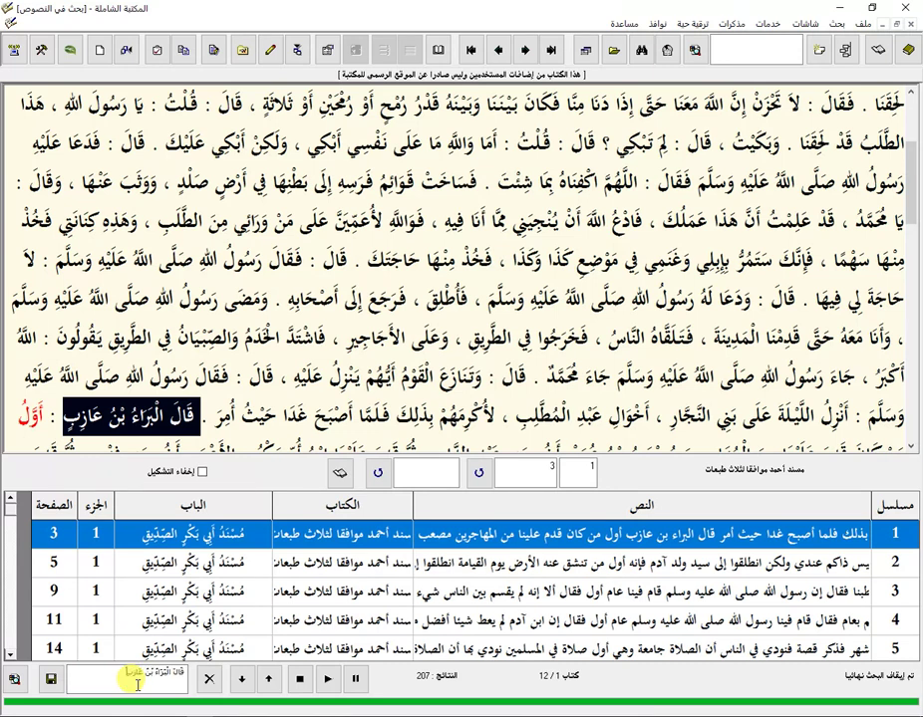
left_click(52, 680)
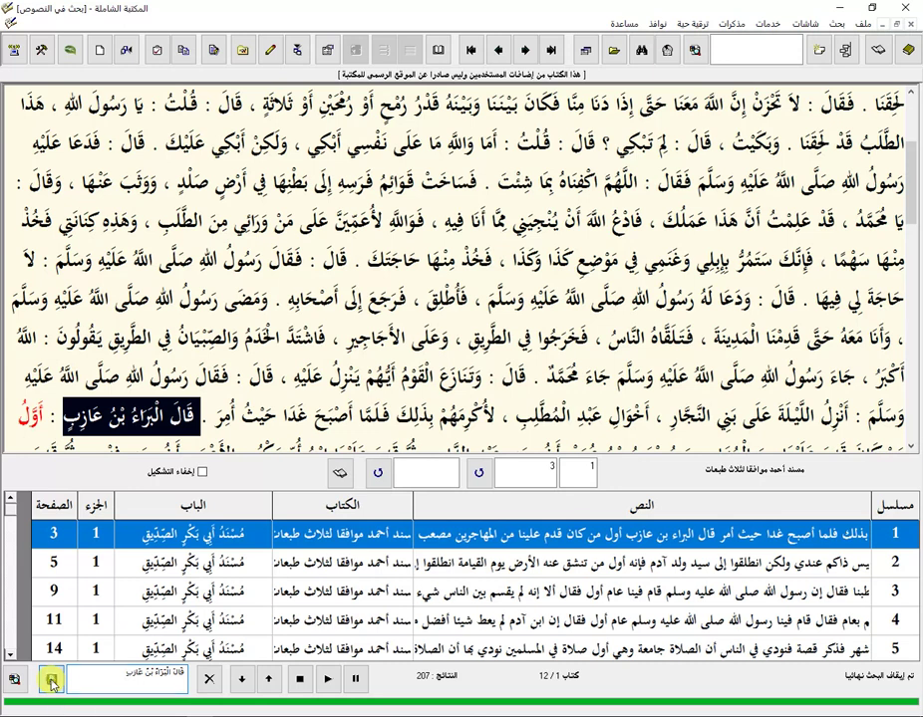
Step: Close the text search results and the open صحيح البخاري book, and look through the whole list of saved search results
left_click(910, 31)
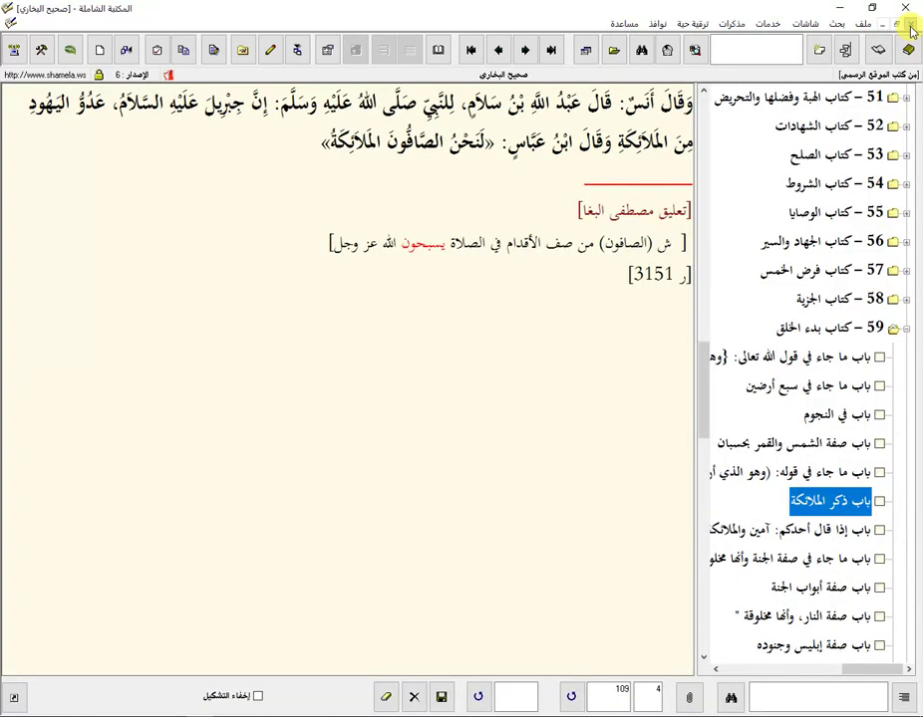
left_click(910, 31)
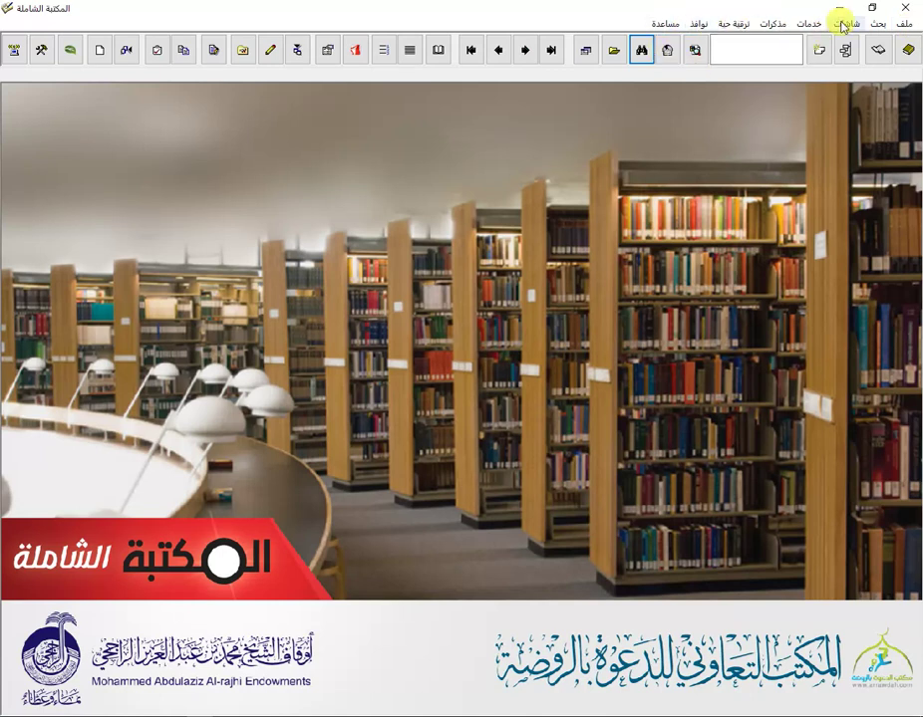
left_click(877, 22)
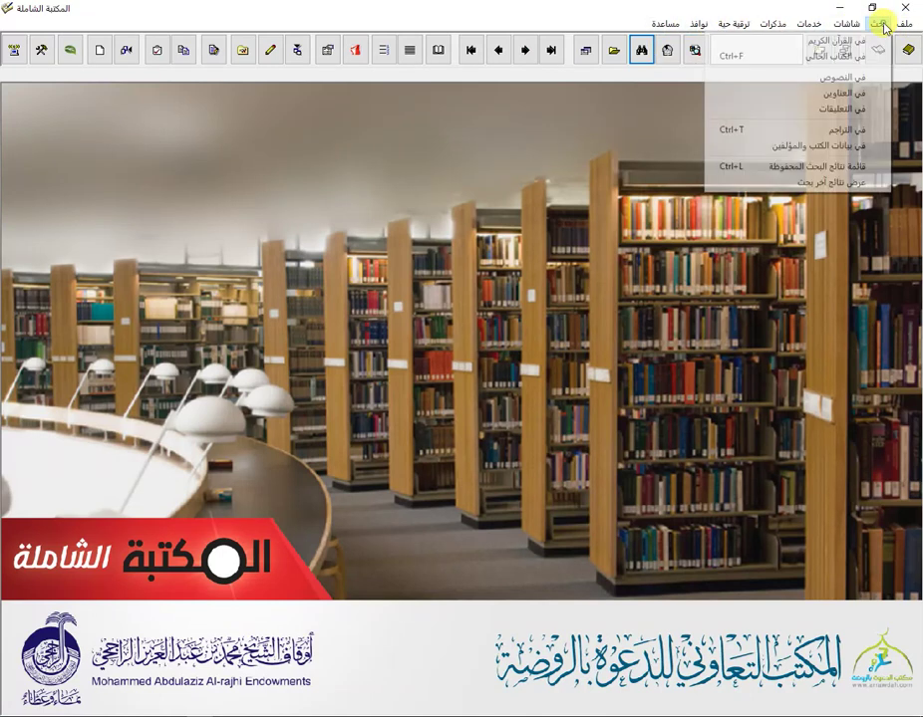
left_click(852, 170)
scroll(486, 304, "down", 5)
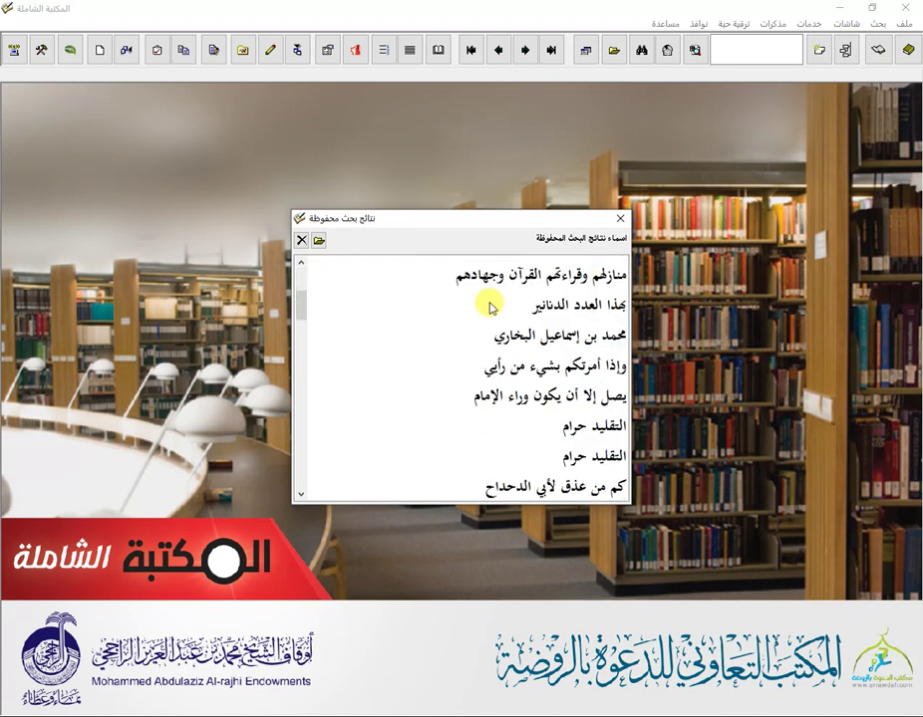
scroll(484, 305, "down", 5)
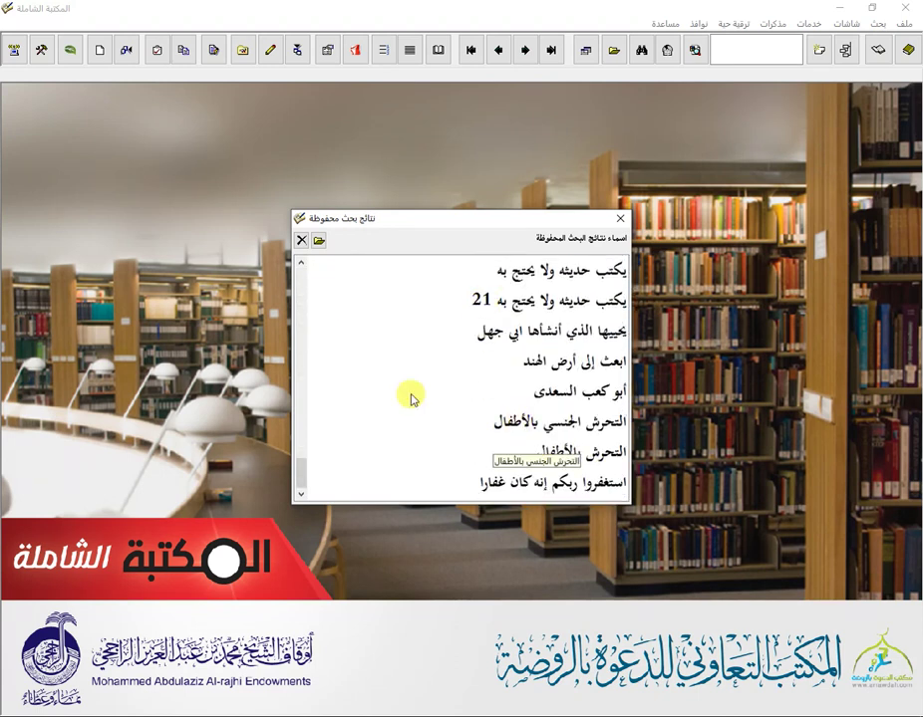
scroll(407, 389, "up", 10)
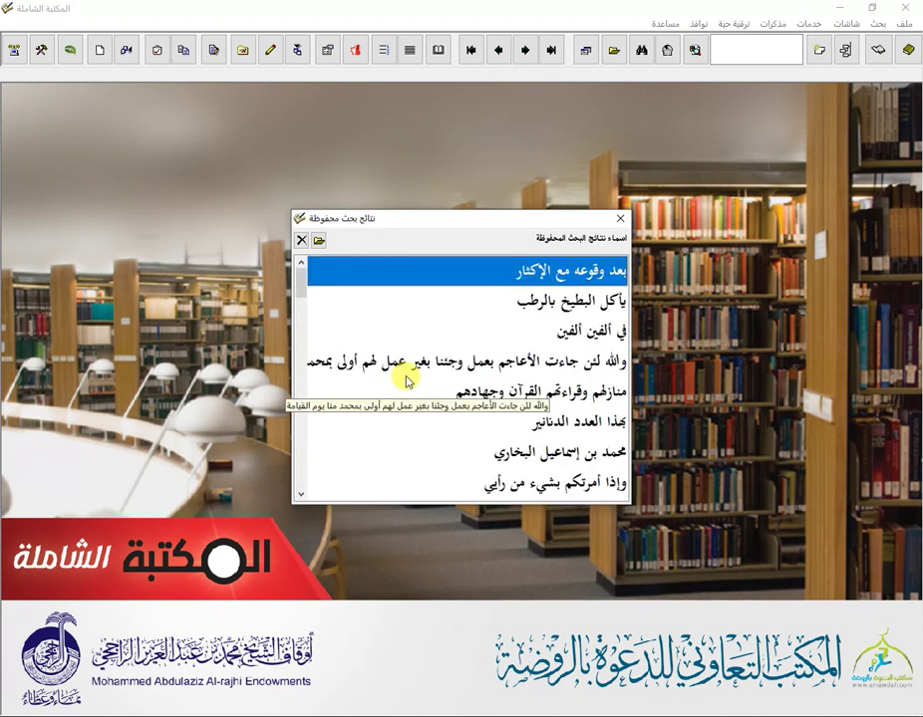
scroll(407, 381, "down", 5)
scroll(407, 381, "down", 5)
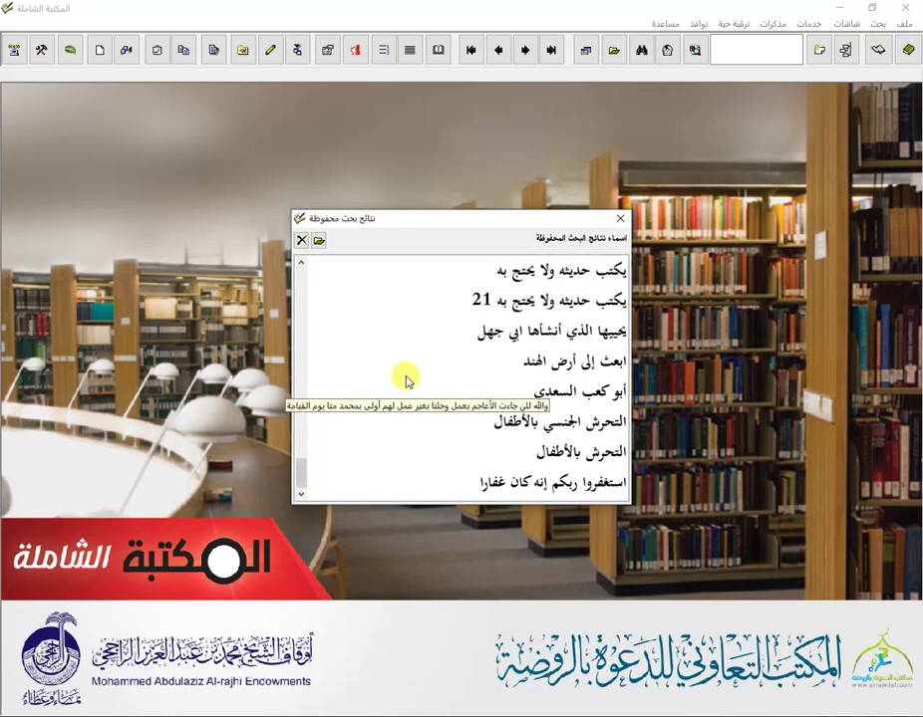
scroll(422, 455, "up", 15)
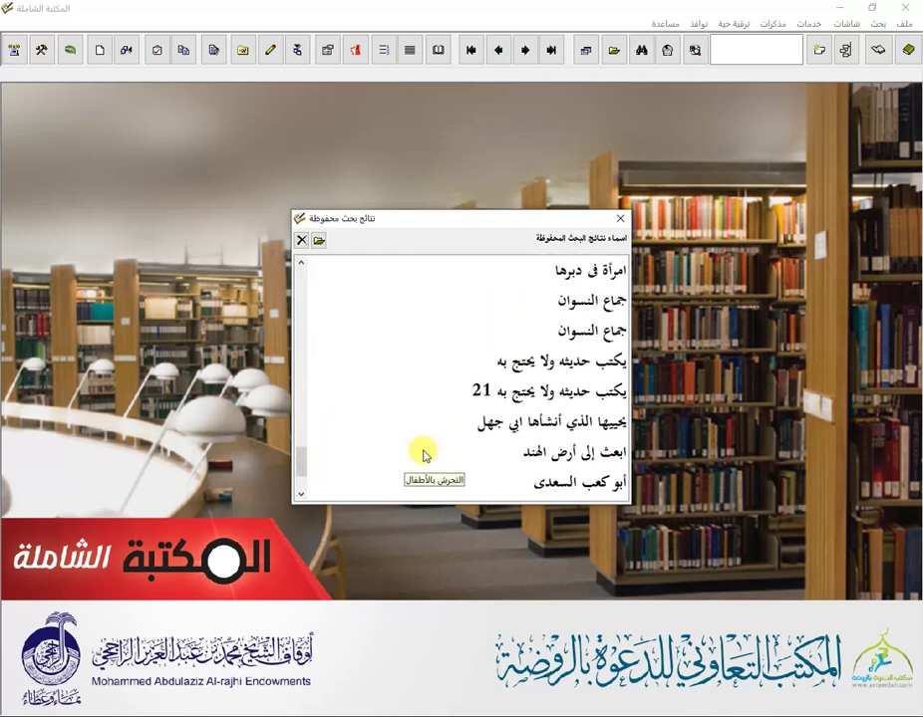
scroll(501, 321, "up", 2)
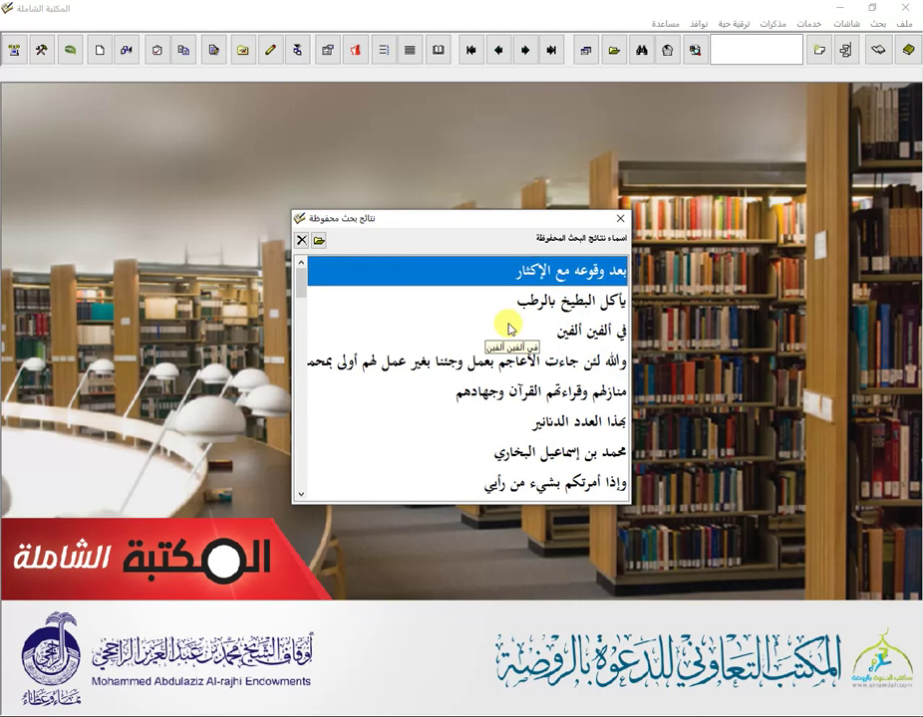
left_click(620, 218)
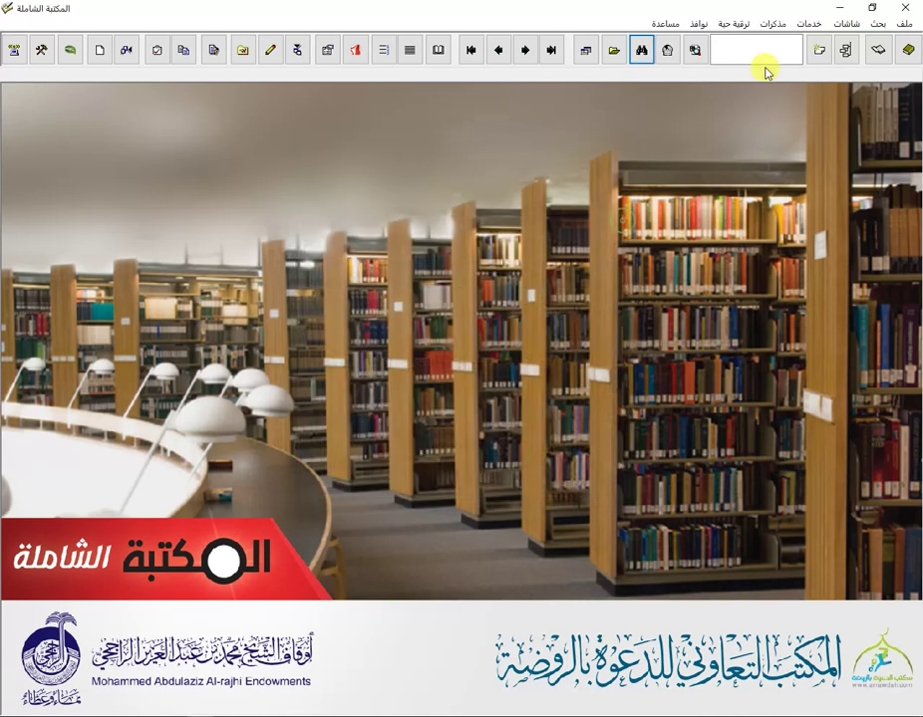
Step: Display the results of the last search, stop loading them partway, and close the results
left_click(874, 26)
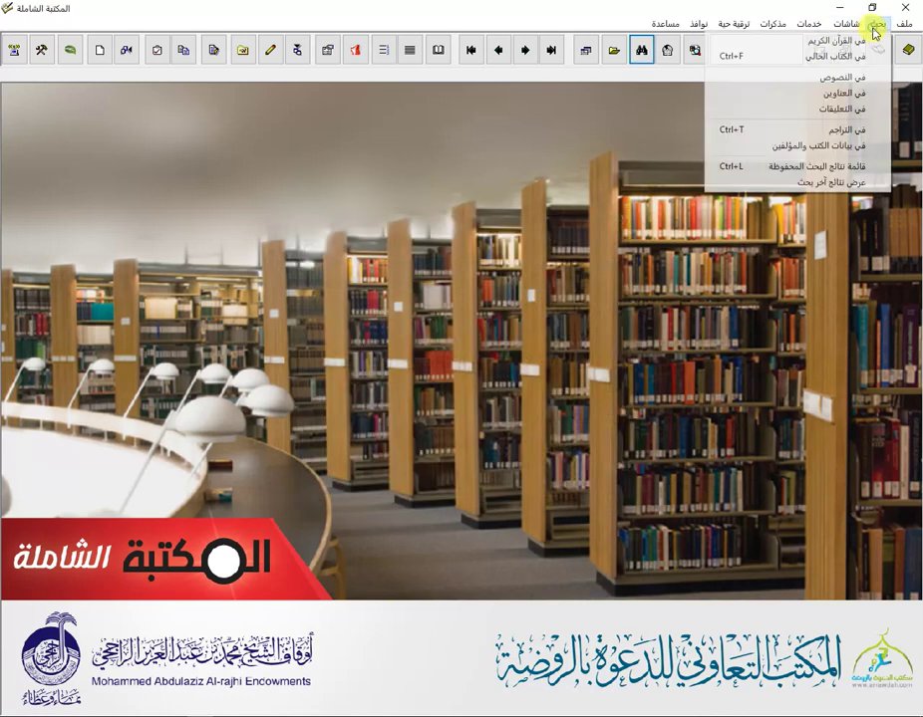
left_click(841, 184)
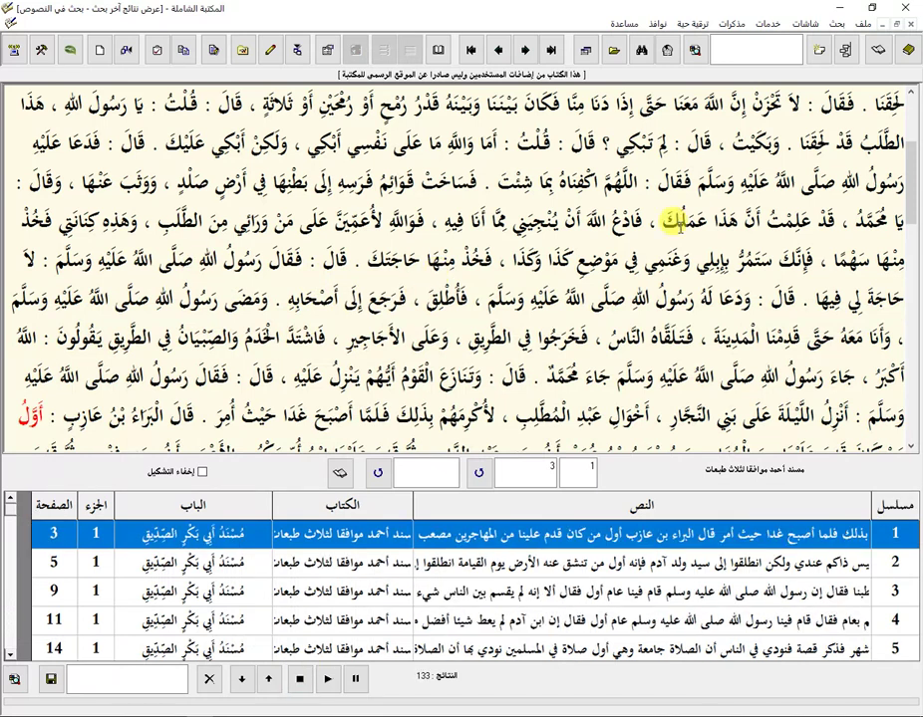
left_click(299, 681)
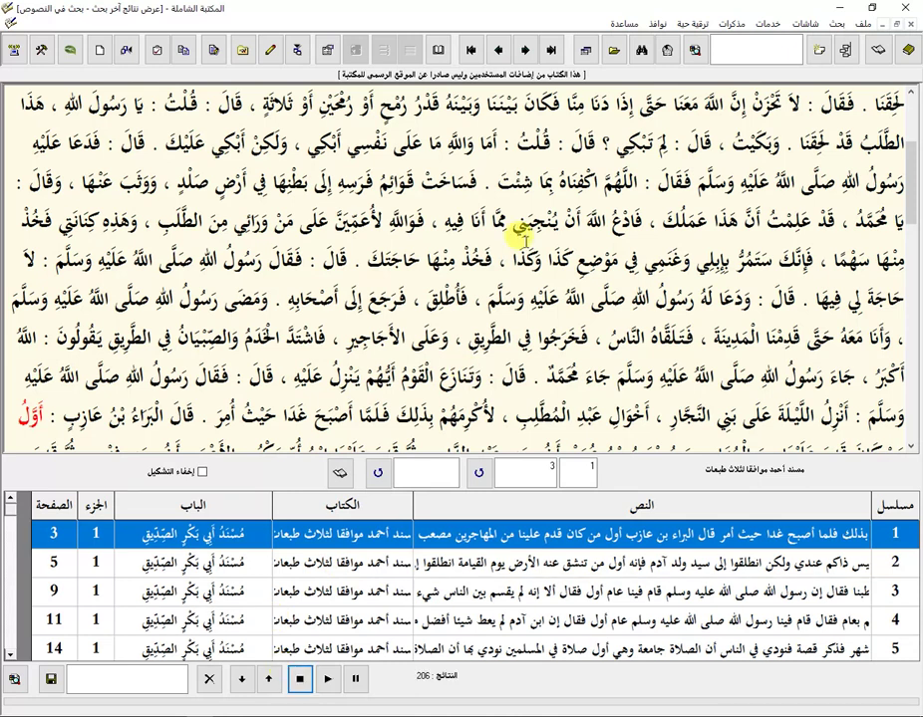
left_click(913, 27)
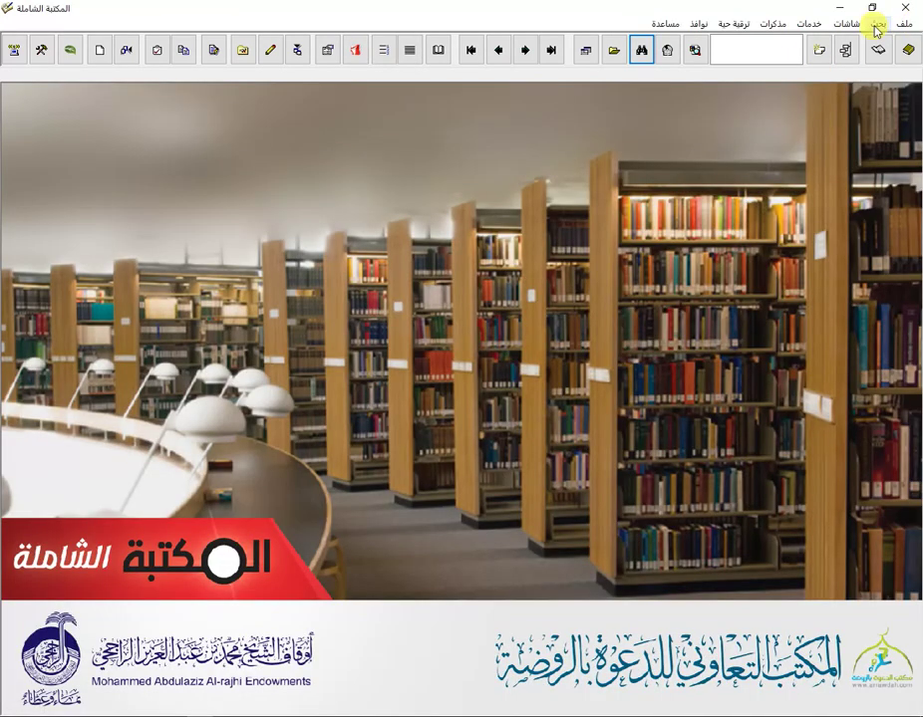
Step: Review the available search commands, and bring up the search screen for texts, headings and comments before closing it
left_click(877, 25)
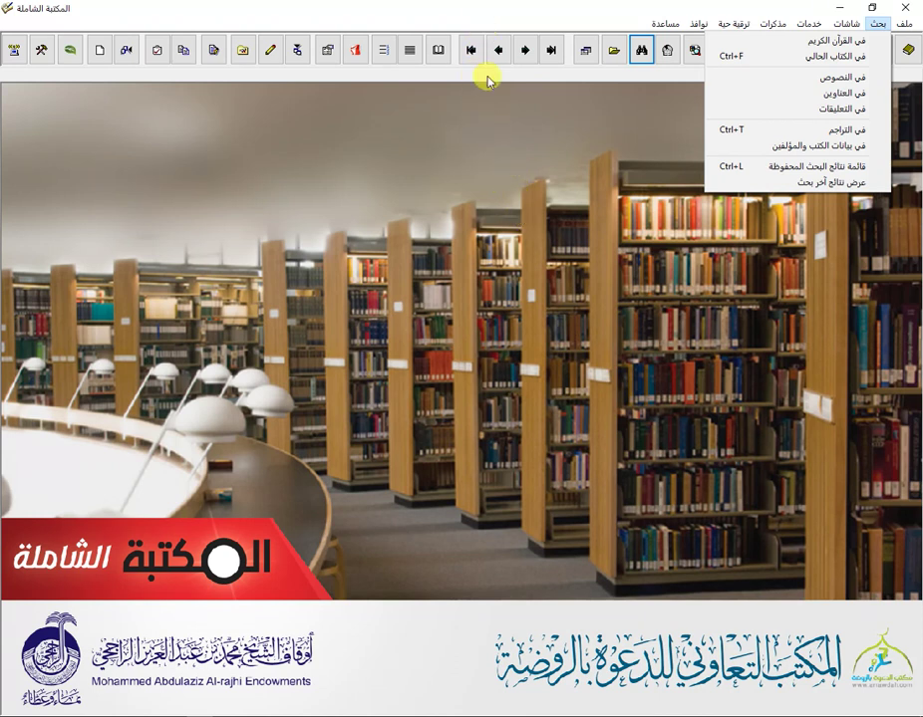
left_click(495, 19)
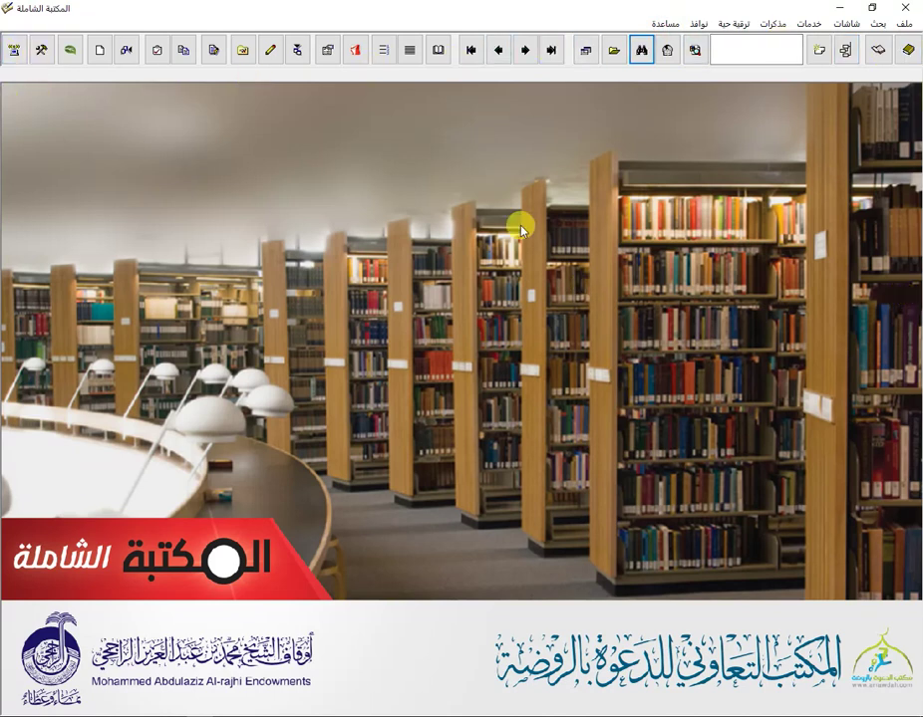
key("ctrl+o")
left_click(665, 51)
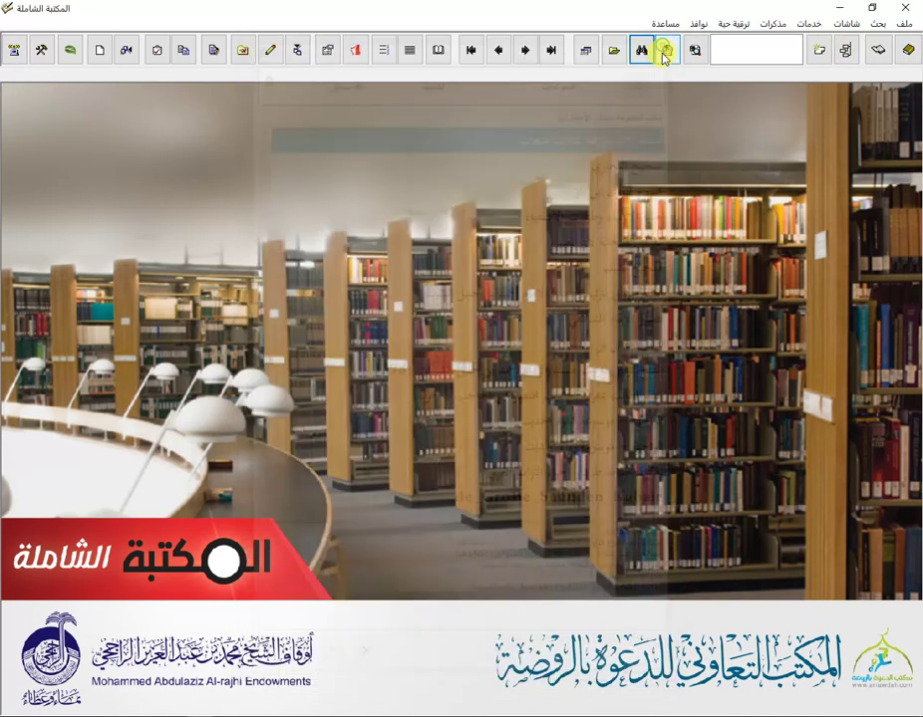
left_click(643, 51)
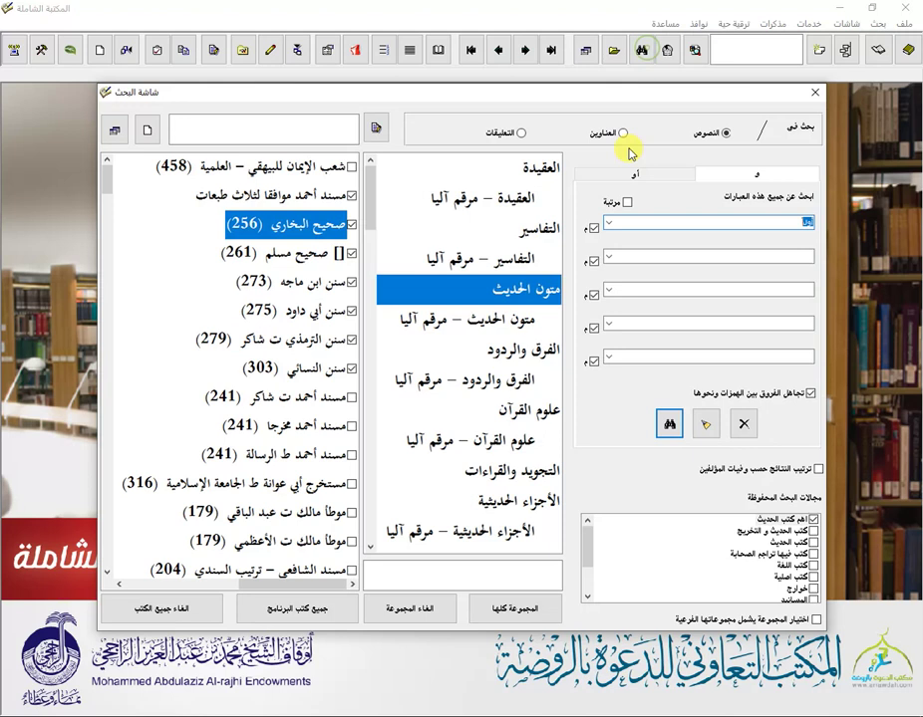
left_click(815, 95)
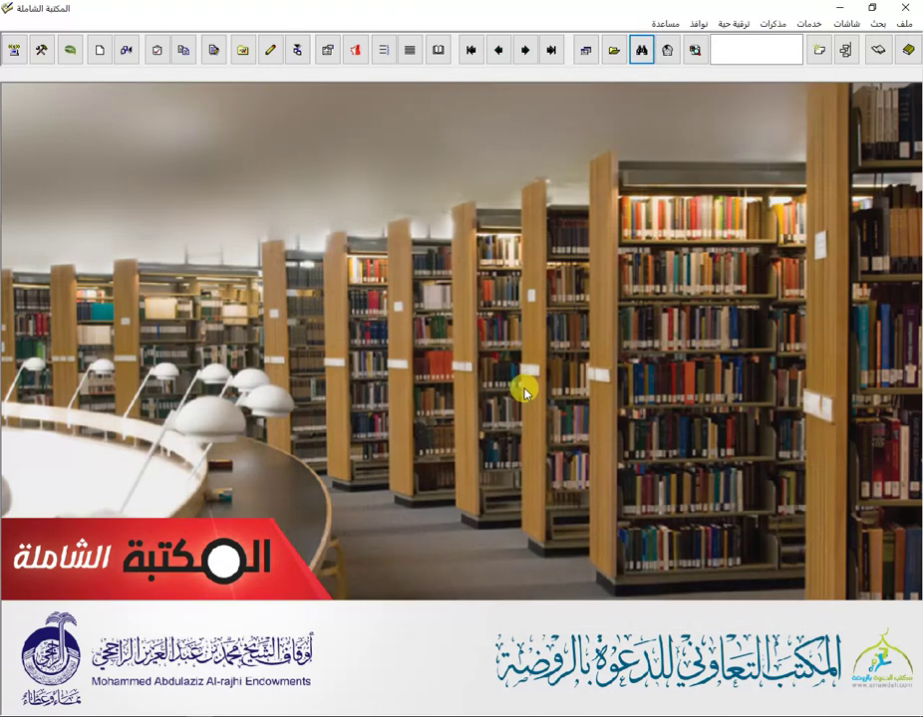